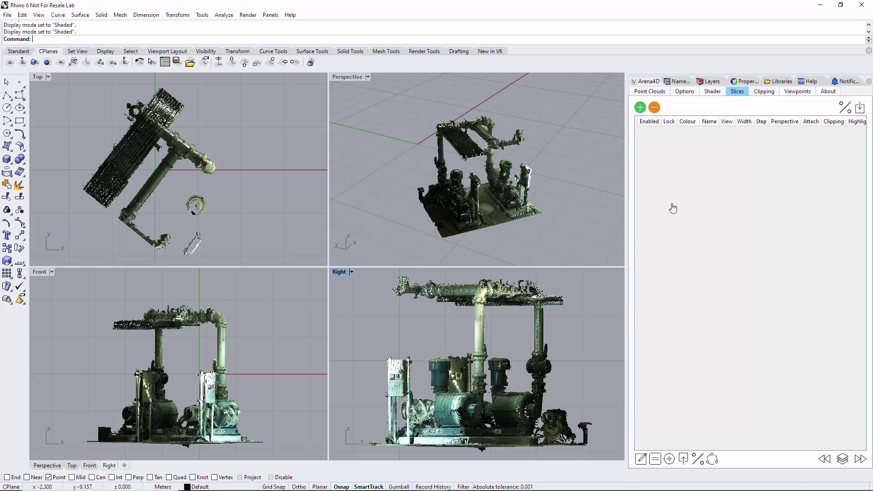
# Step: Add a slice for the Top view of the pump point cloud
pyautogui.click(667, 92)
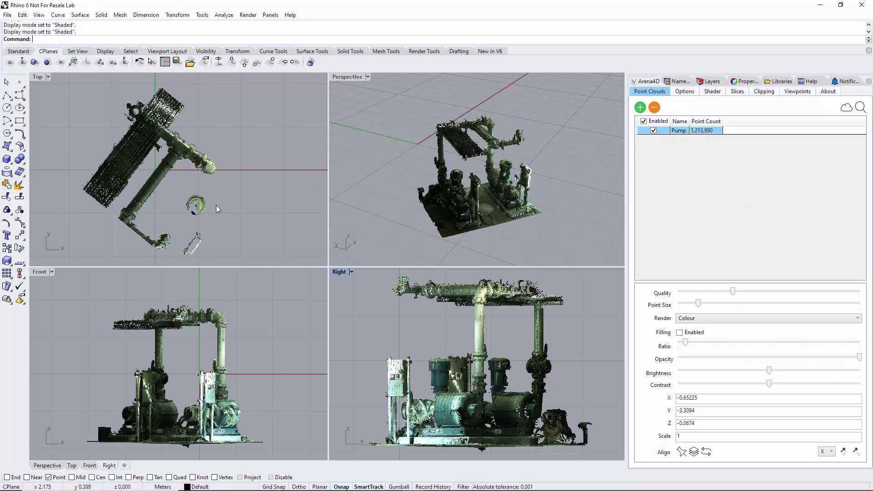
pyautogui.click(685, 92)
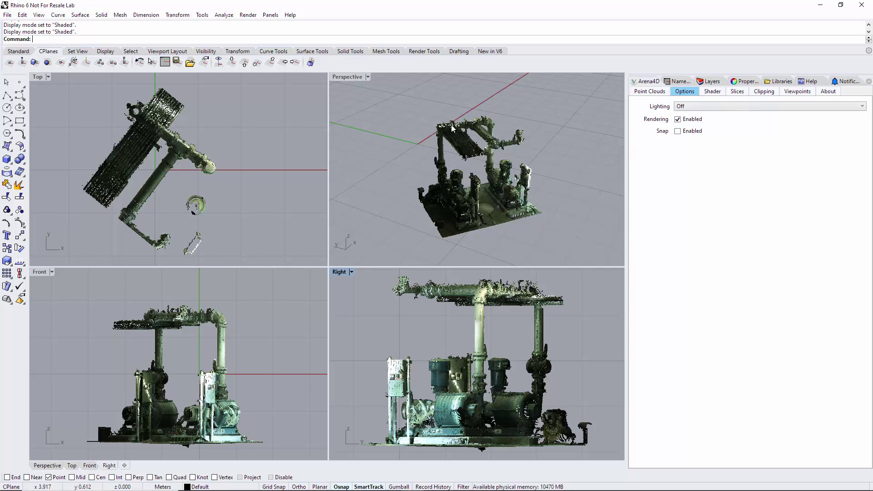
pyautogui.click(739, 93)
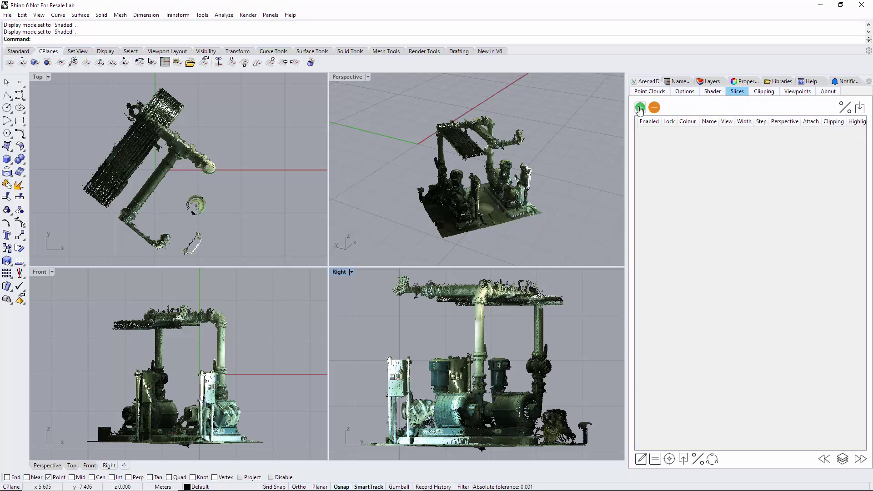
pyautogui.click(282, 130)
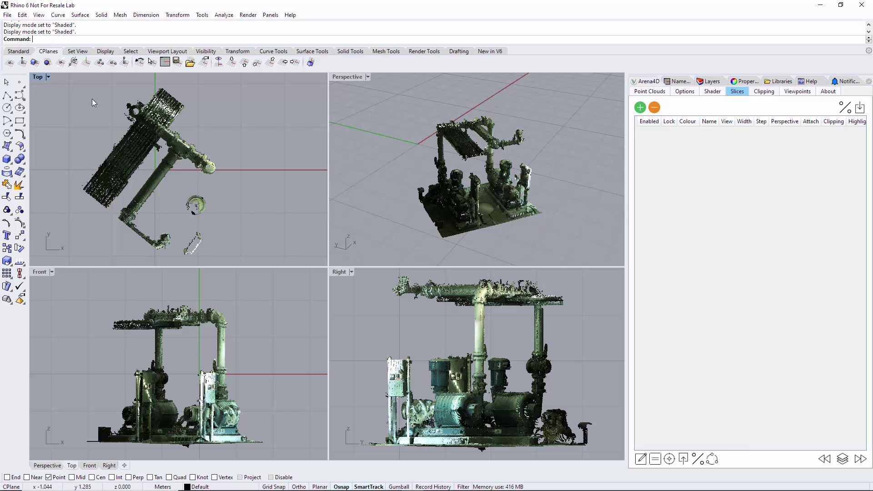
pyautogui.click(642, 109)
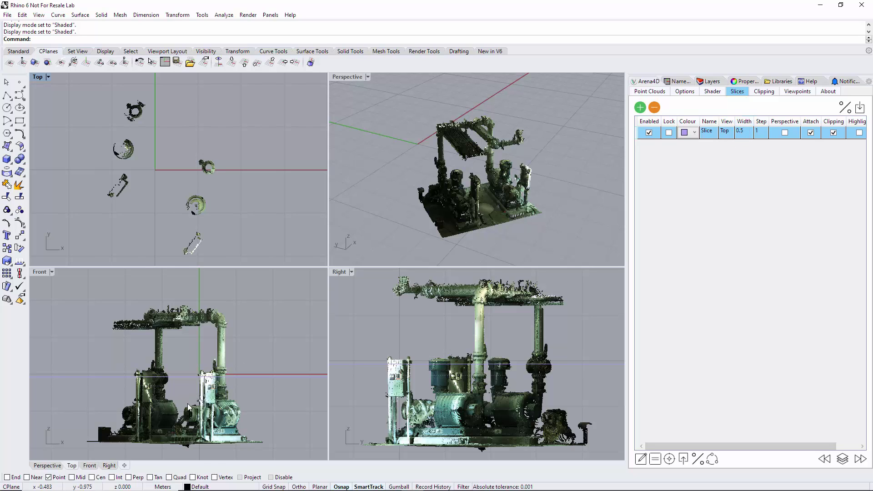
# Step: Set the slice's colour to Tomato
pyautogui.scroll(6, 195, 392)
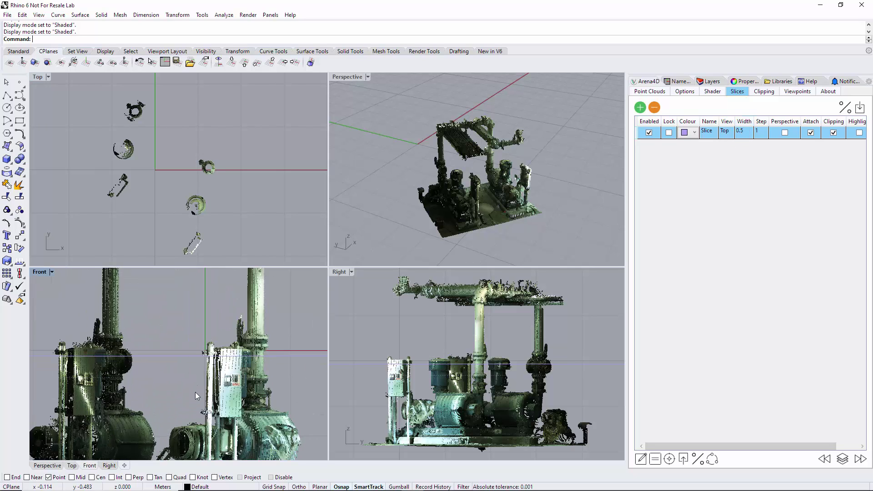
pyautogui.click(695, 132)
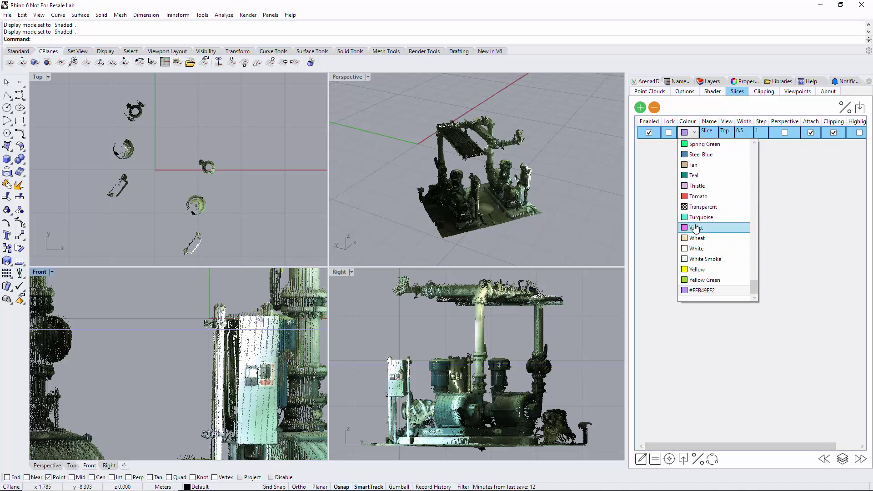
pyautogui.click(697, 202)
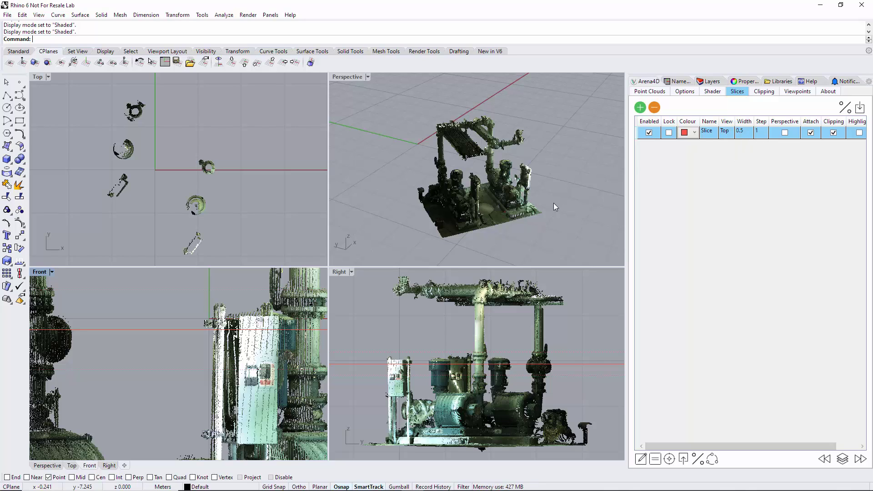
# Step: Step the slice forward and backward through the point cloud to try out different heights
pyautogui.scroll(-4, 135, 350)
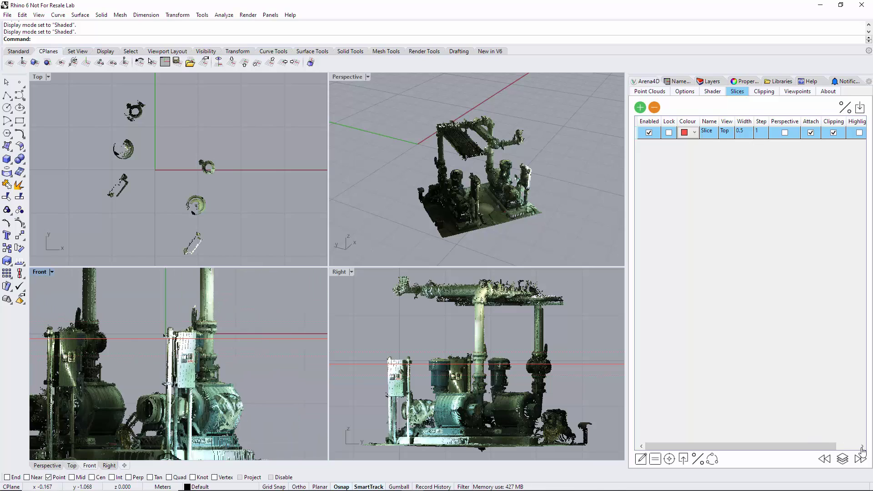
pyautogui.click(861, 463)
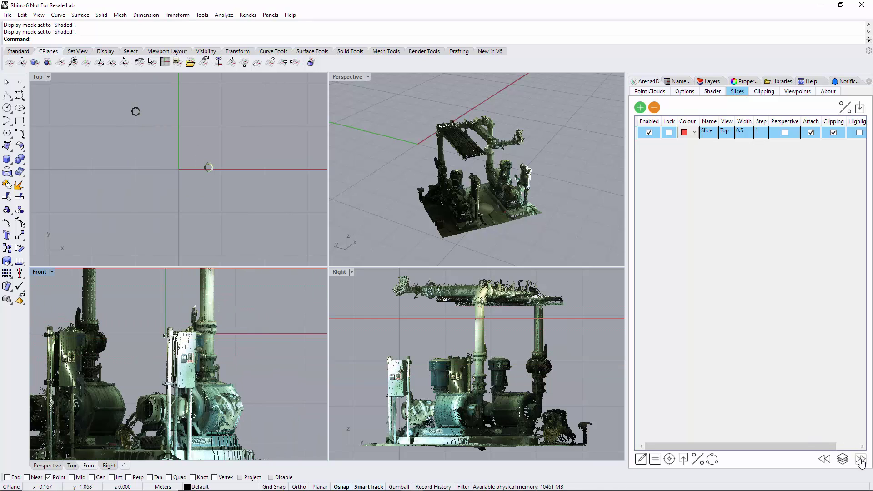
pyautogui.click(825, 460)
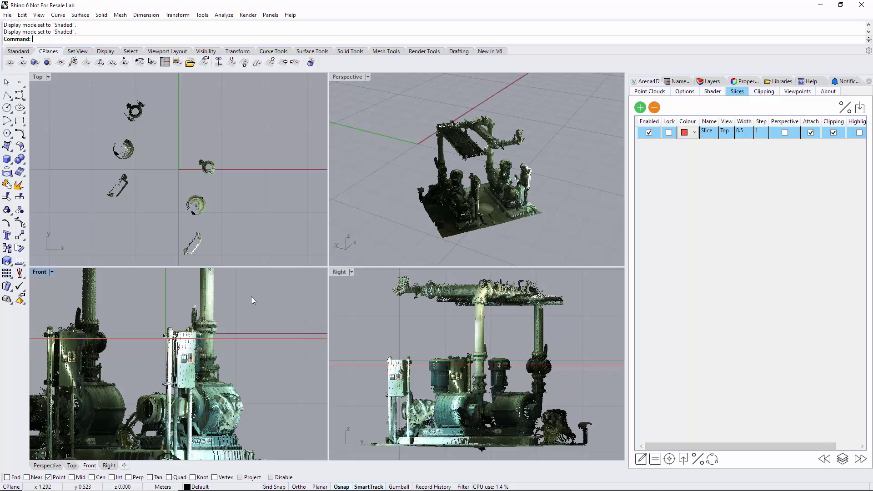
pyautogui.click(860, 459)
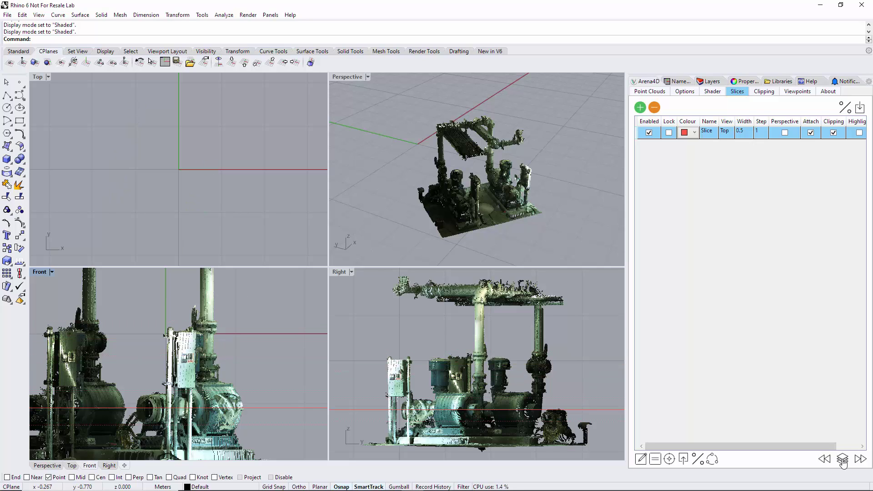
pyautogui.click(860, 460)
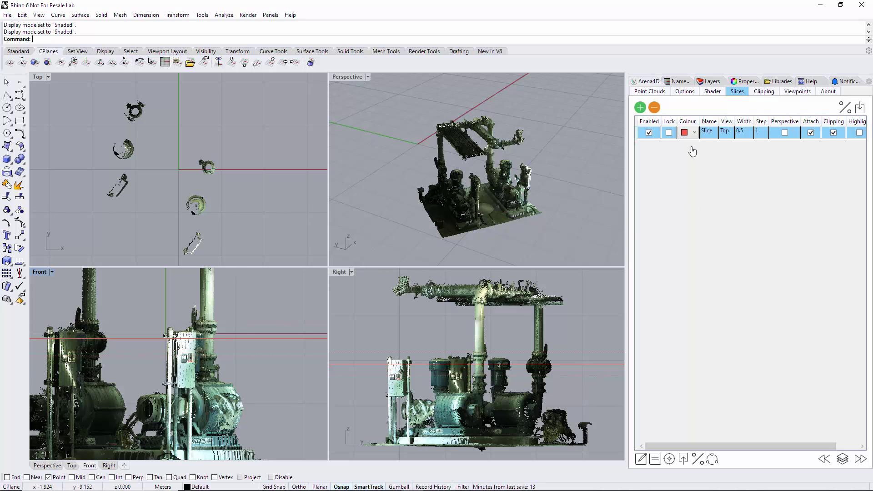
# Step: Toggle the slice's Lock and Enabled settings and restore both
pyautogui.click(669, 133)
pyautogui.click(669, 132)
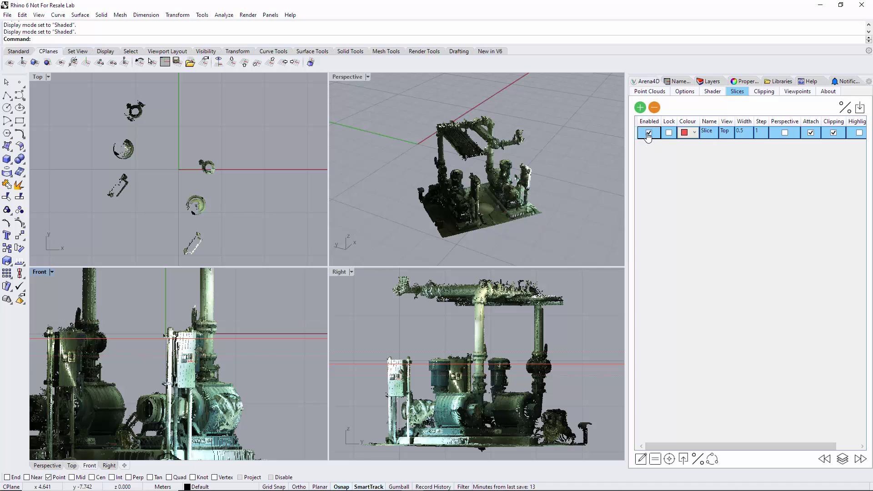
pyautogui.click(648, 132)
pyautogui.click(648, 132)
# Step: Lower the slice in the Front view with its Perspective option enabled, and disable that option
pyautogui.click(785, 133)
pyautogui.click(785, 132)
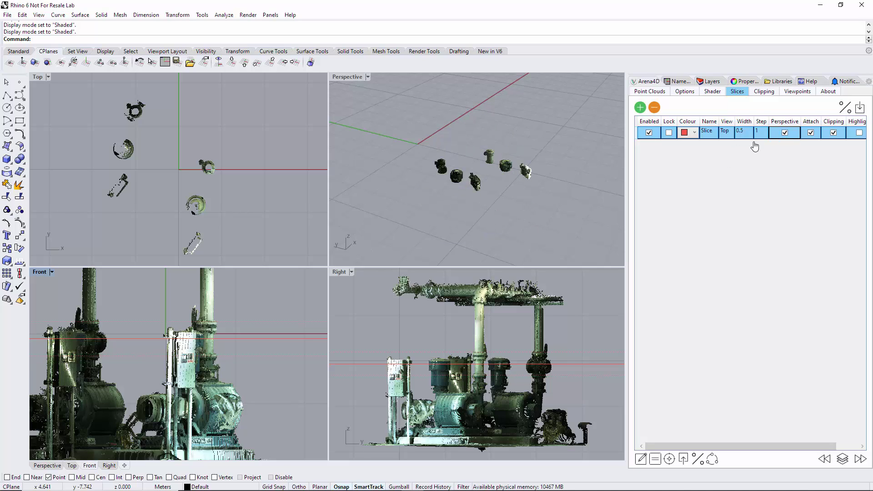
pyautogui.click(786, 133)
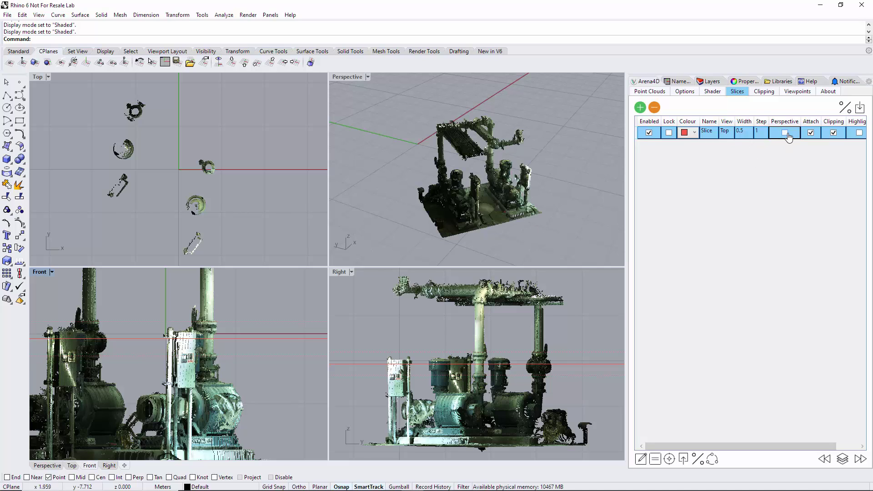
pyautogui.click(785, 133)
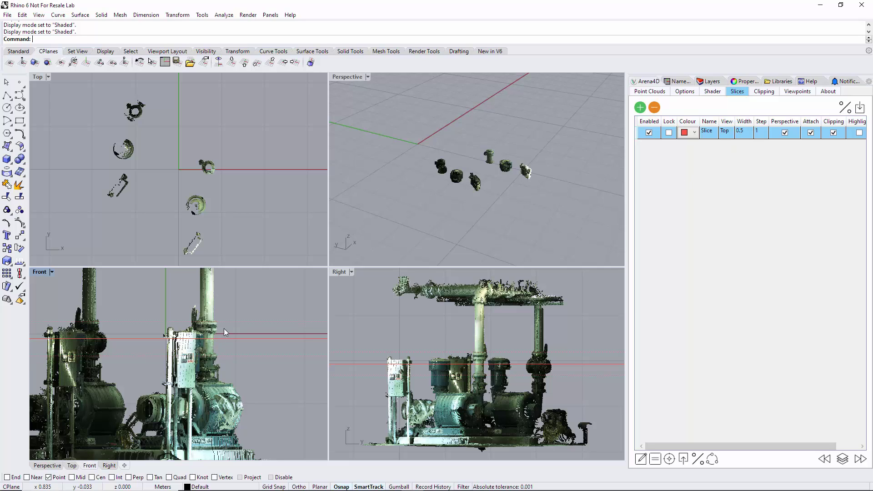
pyautogui.moveTo(224, 337)
pyautogui.mouseDown()
pyautogui.moveTo(224, 296)
pyautogui.moveTo(222, 363)
pyautogui.moveTo(220, 331)
pyautogui.moveTo(221, 353)
pyautogui.mouseUp()
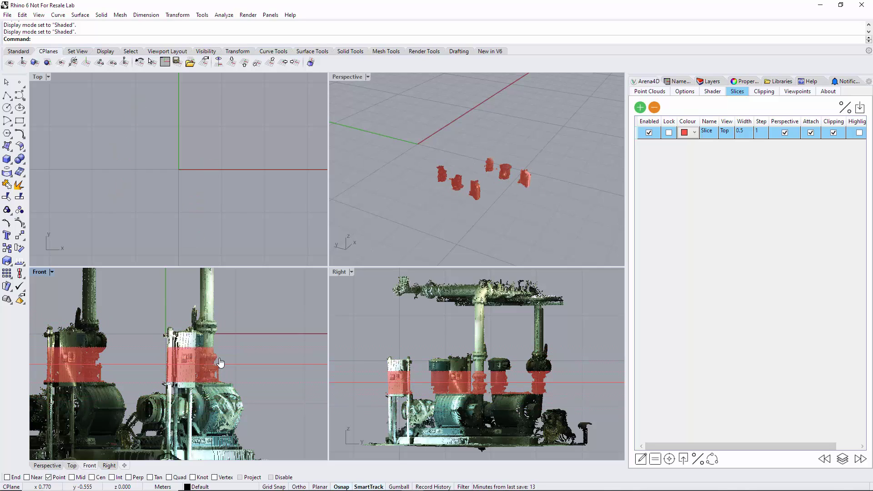
pyautogui.click(785, 132)
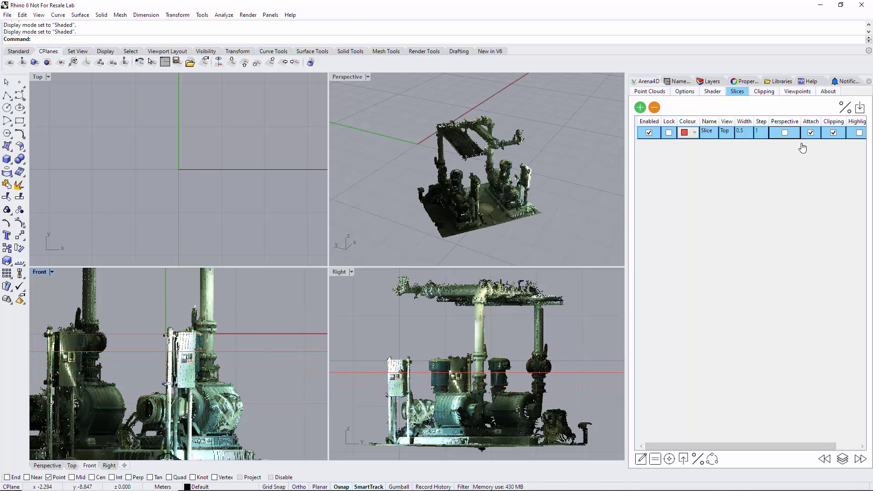
# Step: Enable the slice's Highlight option and show the full point cloud in the perspective view
pyautogui.moveTo(760, 447); pyautogui.dragTo(784, 448)
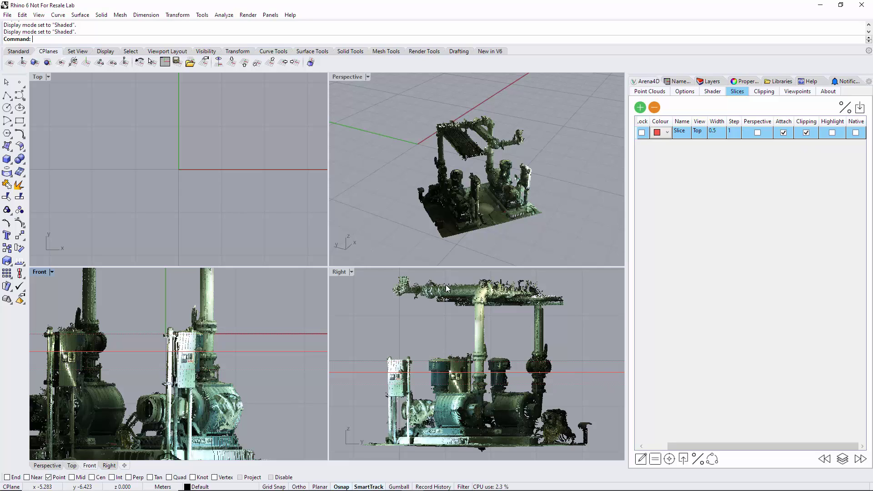
pyautogui.click(758, 132)
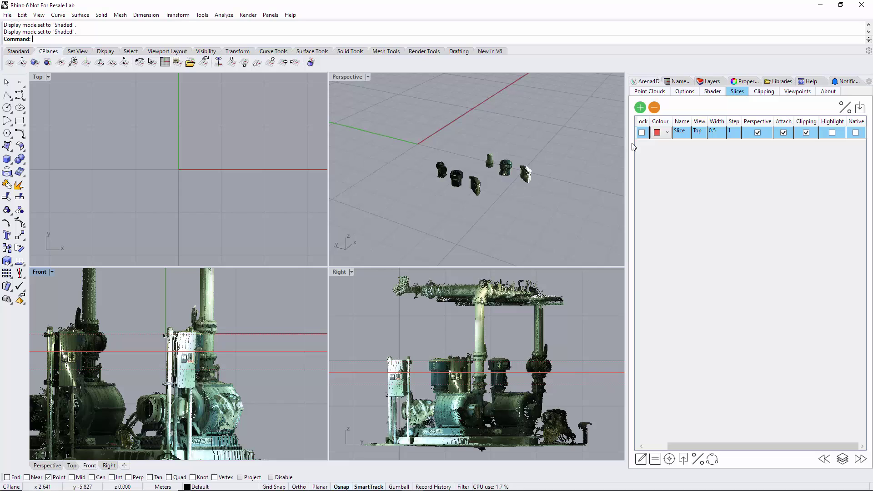
pyautogui.click(833, 133)
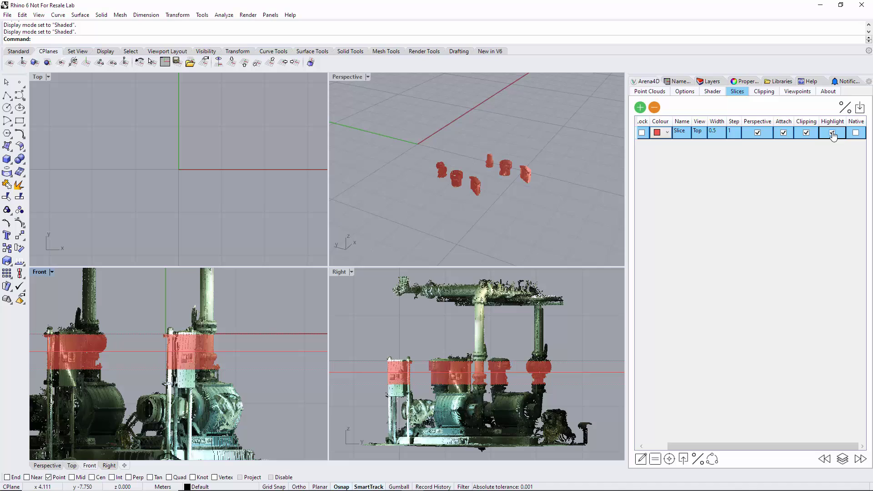
pyautogui.click(757, 133)
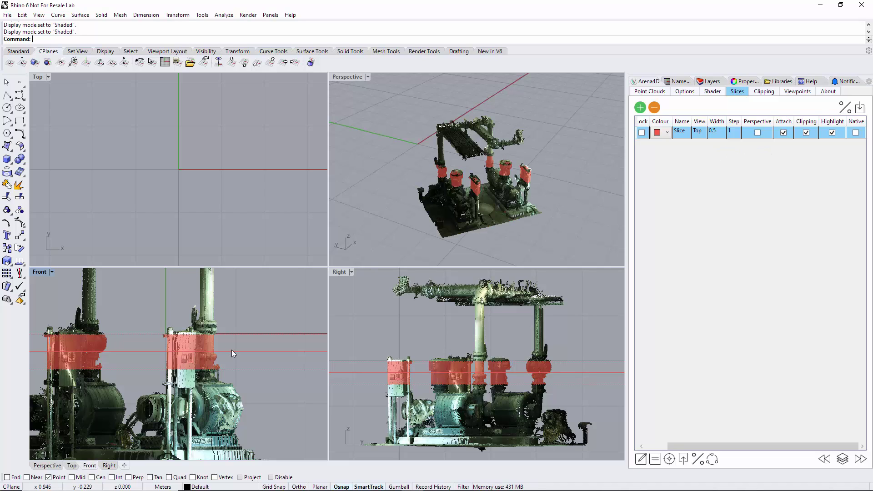
# Step: Move the highlighted slice up and down in the Front view, and disable its Highlight option
pyautogui.moveTo(234, 352); pyautogui.dragTo(234, 346)
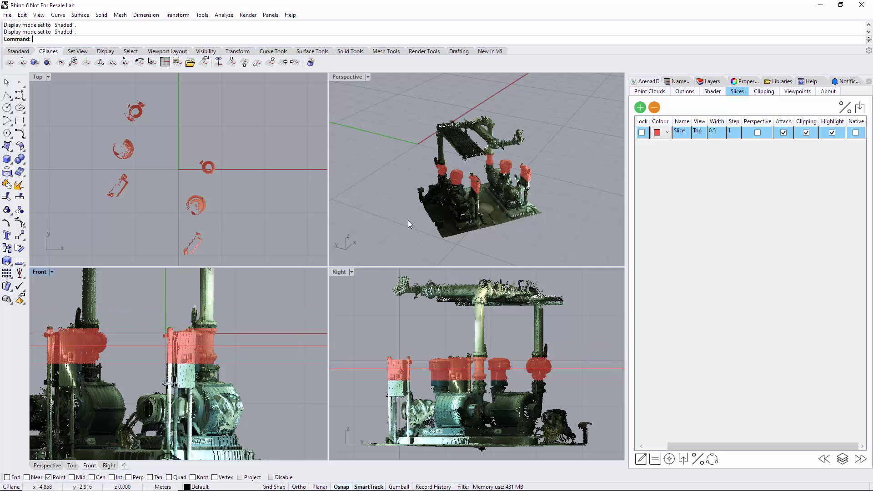
pyautogui.moveTo(408, 221); pyautogui.dragTo(434, 201, button='right')
pyautogui.scroll(3, 434, 201)
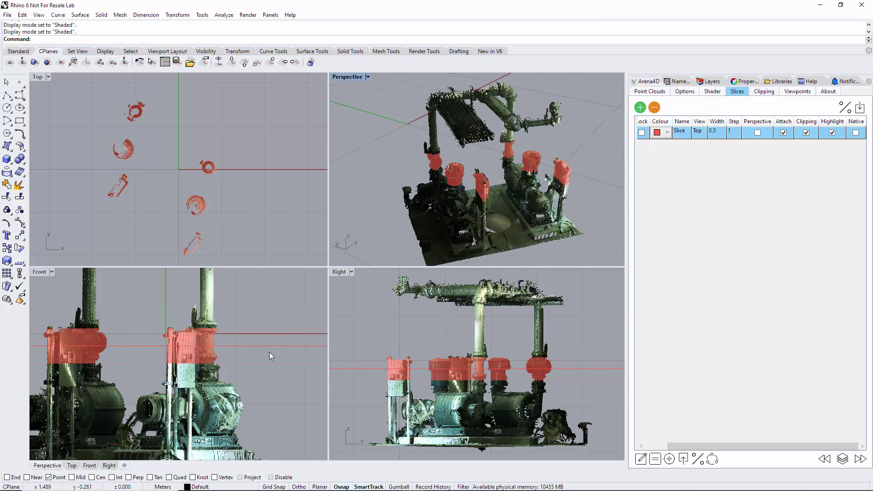
pyautogui.moveTo(270, 350); pyautogui.dragTo(271, 380)
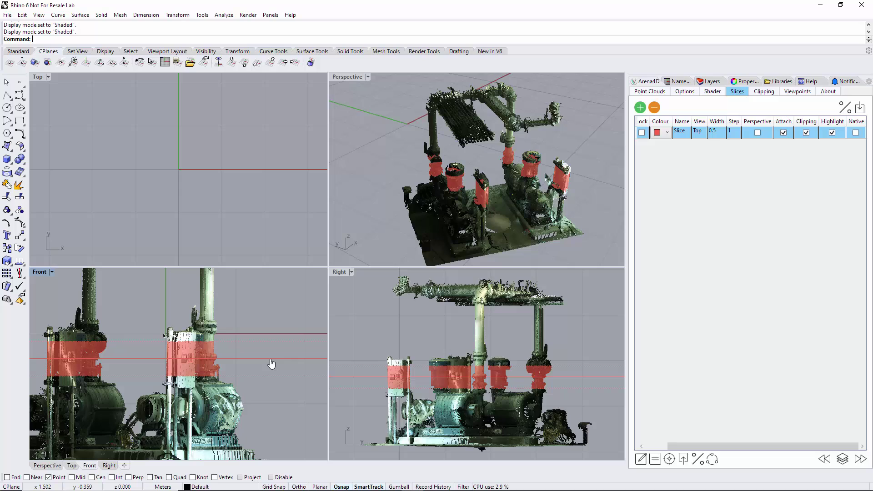
pyautogui.click(832, 133)
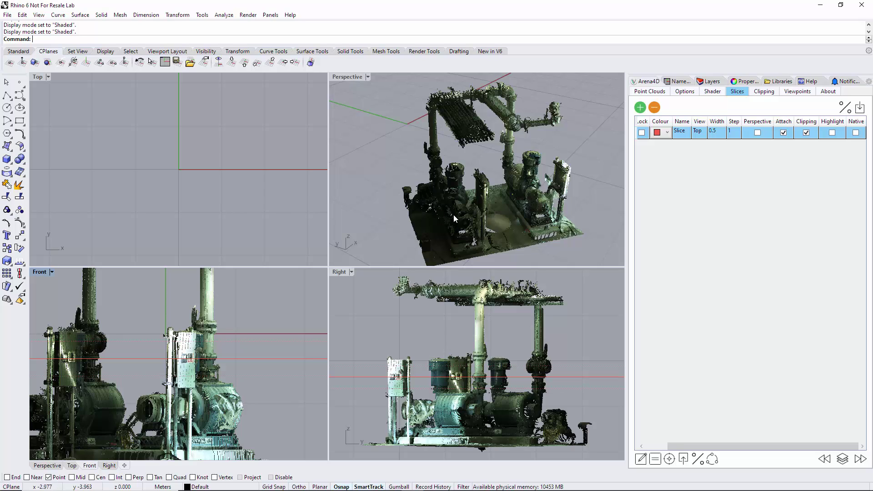
# Step: Lower the slice in the Front view from the upper vertical pipes to just above the control cabinets
pyautogui.click(713, 459)
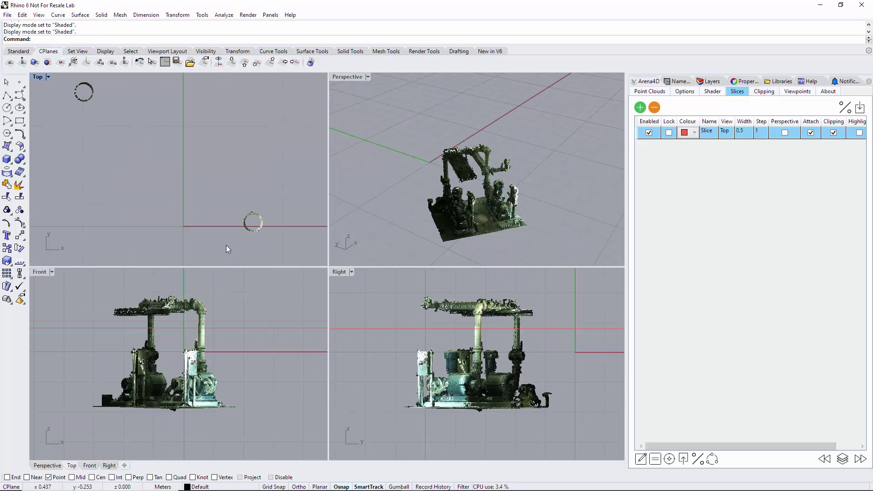
pyautogui.scroll(-2, 214, 225)
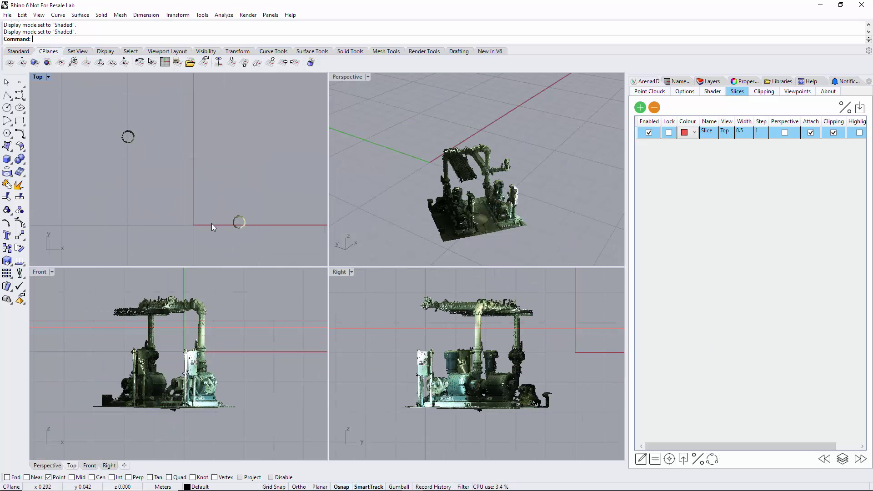
pyautogui.click(233, 326)
pyautogui.moveTo(234, 326)
pyautogui.mouseDown()
pyautogui.moveTo(233, 350)
pyautogui.moveTo(234, 340)
pyautogui.mouseUp()
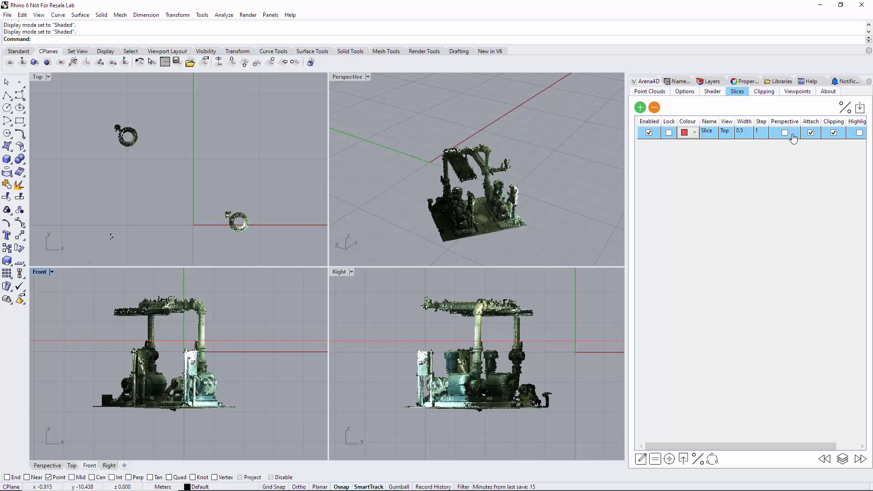
pyautogui.scroll(3, 169, 361)
pyautogui.moveTo(241, 196); pyautogui.dragTo(246, 189, button='right')
pyautogui.scroll(-3, 240, 380)
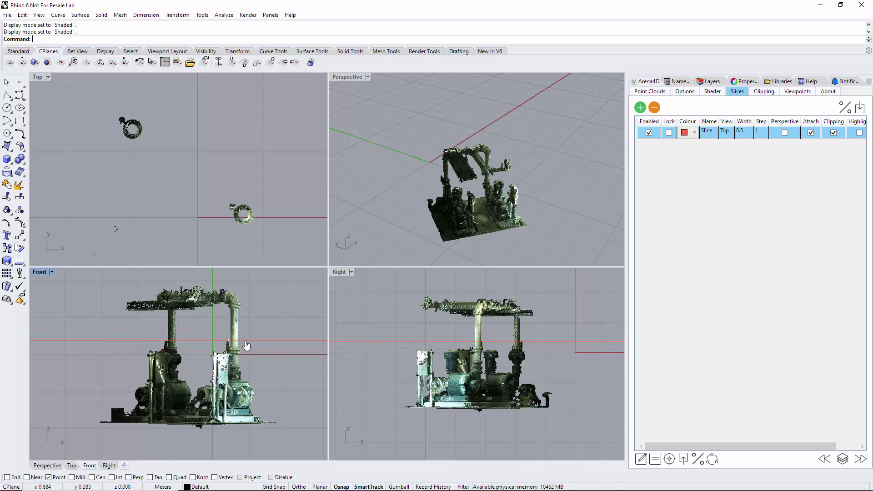
pyautogui.moveTo(246, 346); pyautogui.dragTo(246, 352)
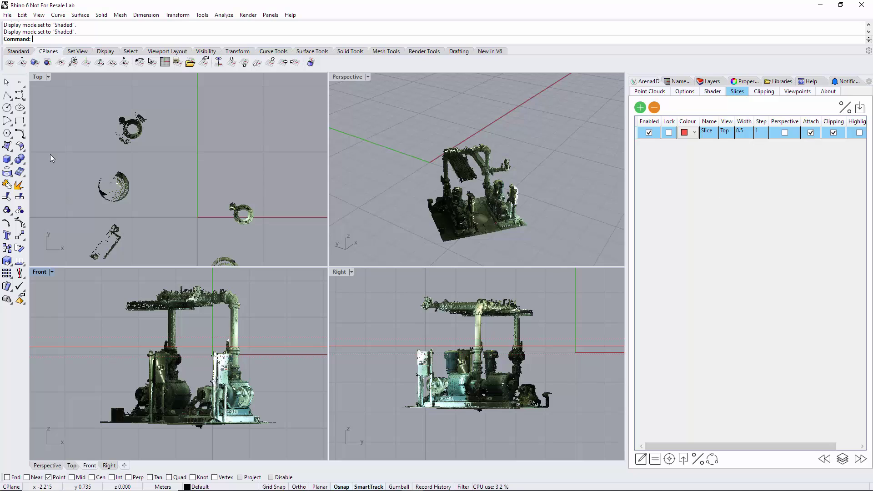
# Step: Draw a six-point polyline around the sliced cross-section of the pipe nearest the origin in the Top view
pyautogui.click(6, 95)
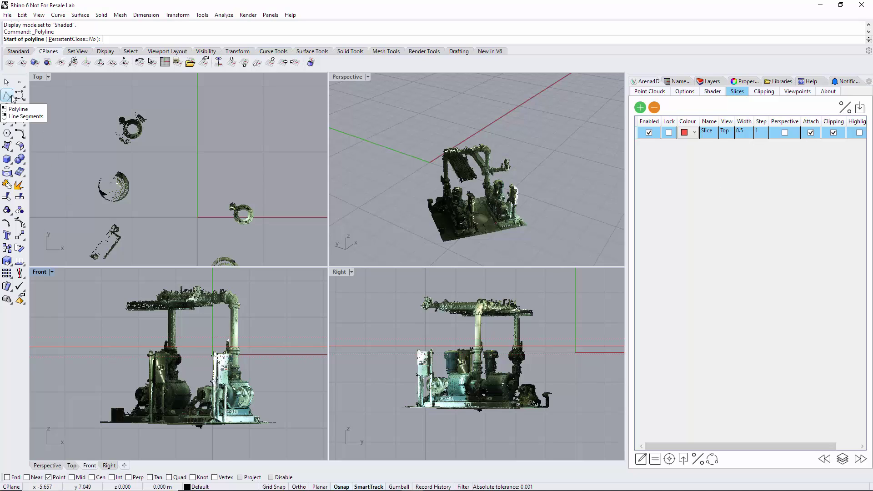
pyautogui.click(244, 220)
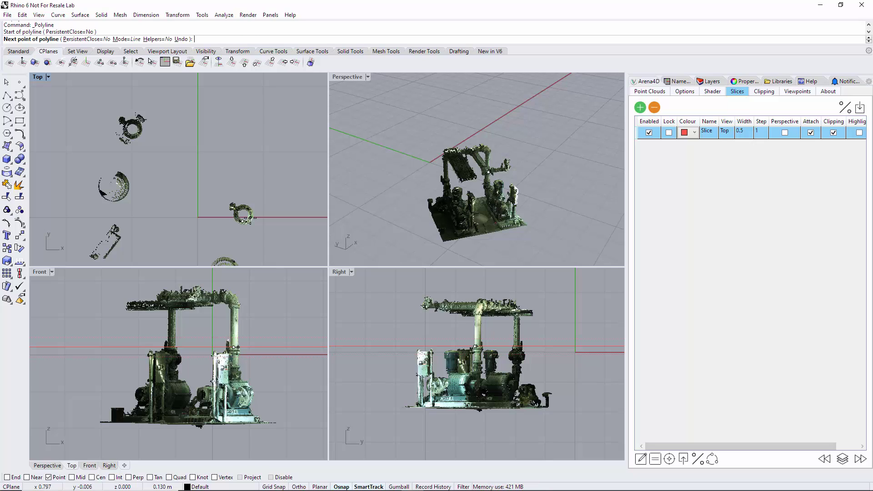
pyautogui.click(249, 218)
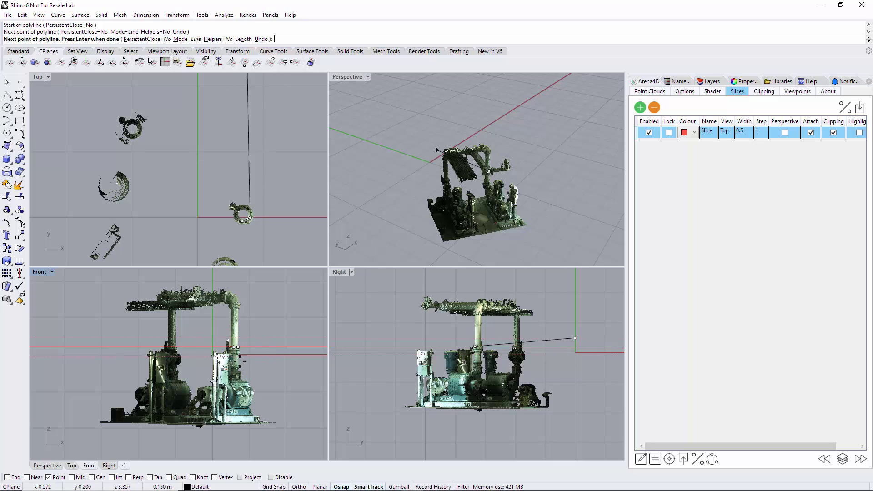
pyautogui.click(248, 209)
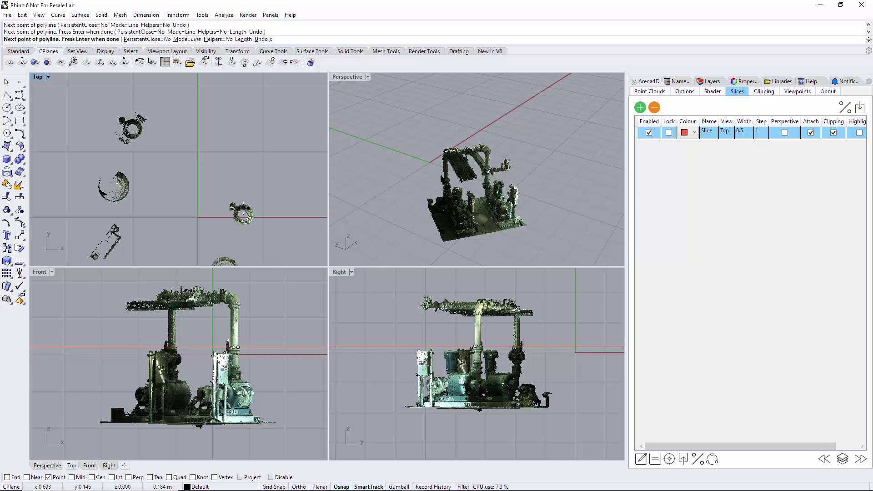
pyautogui.click(249, 209)
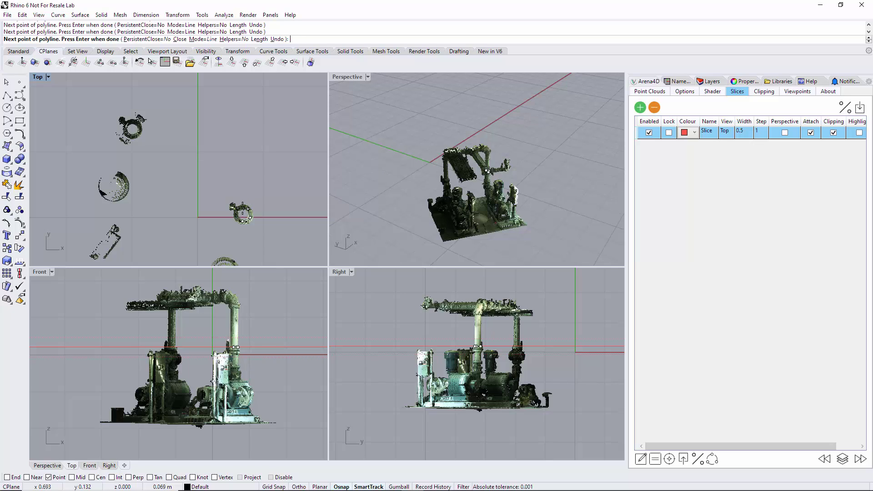
pyautogui.click(241, 208)
pyautogui.click(235, 210)
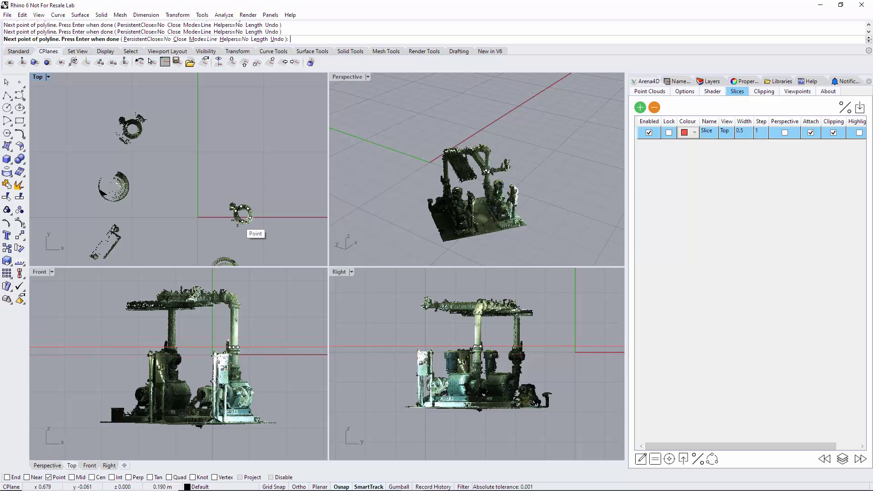
pyautogui.press('Return')
pyautogui.press('Return')
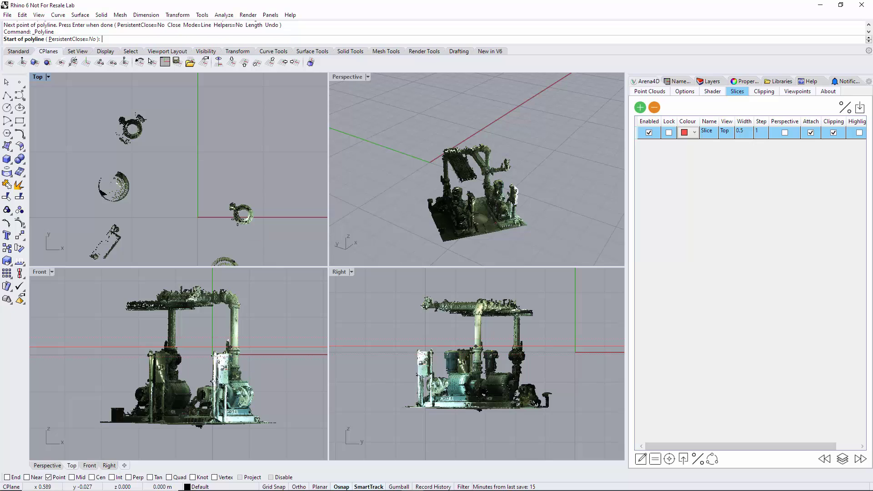
pyautogui.click(238, 220)
pyautogui.press('Escape')
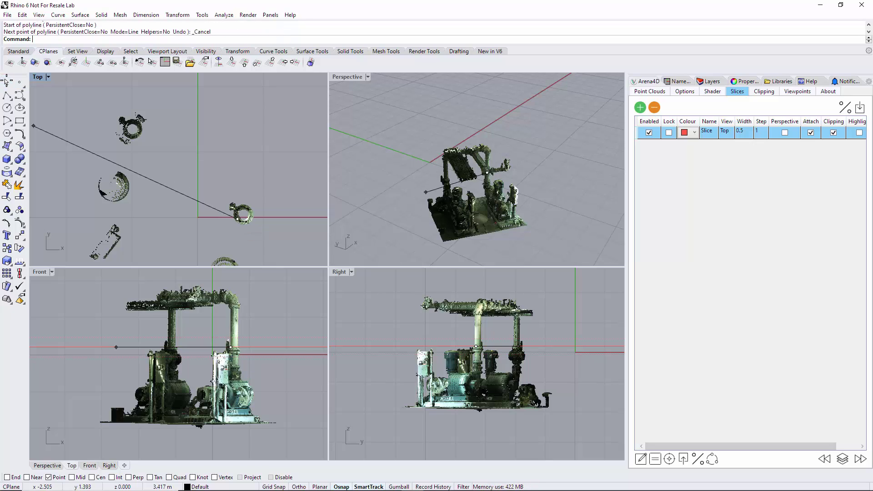
# Step: Select the polyline, inspect its height in the Front view, and raise the slice to the upper vertical pipes
pyautogui.click(248, 221)
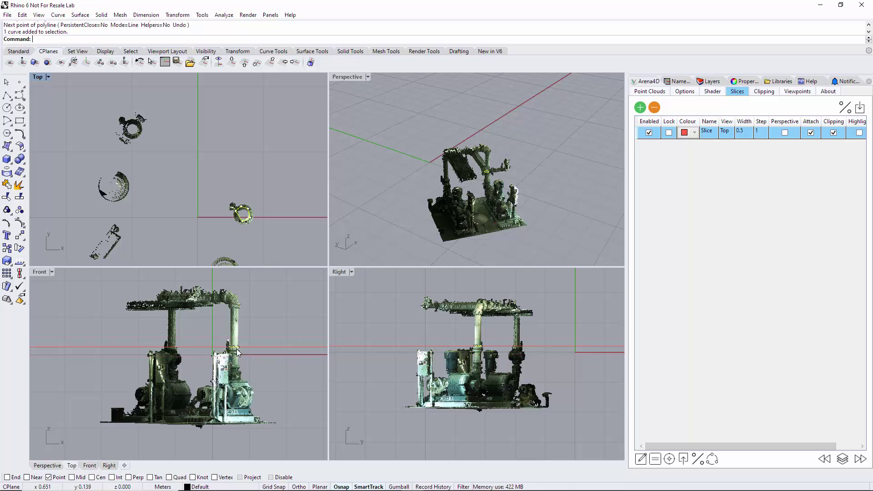
pyautogui.scroll(5, 238, 353)
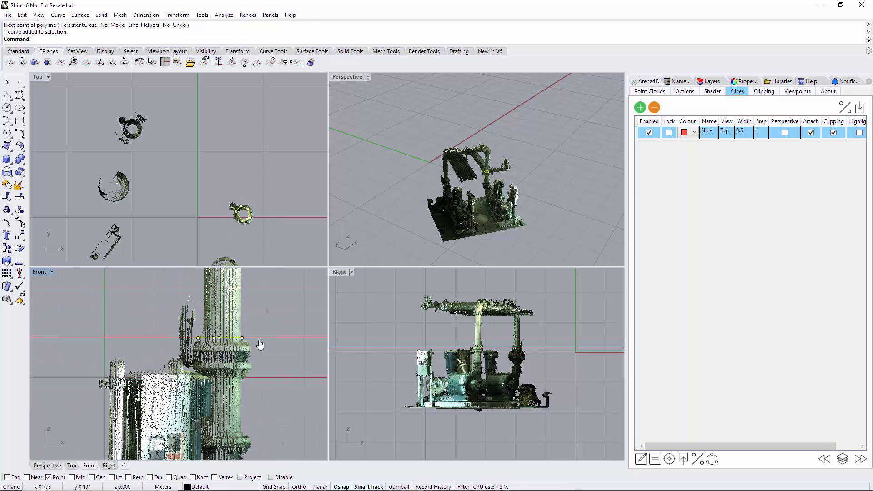
pyautogui.scroll(-5, 225, 341)
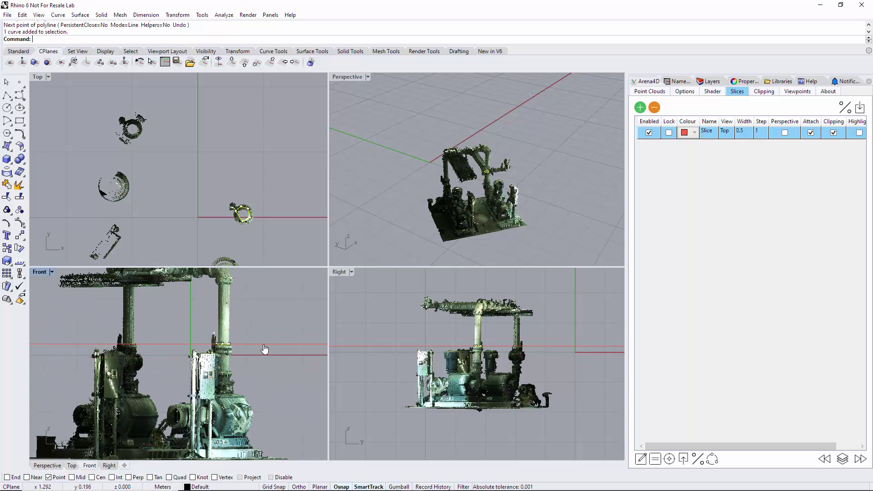
pyautogui.moveTo(265, 350); pyautogui.dragTo(265, 311)
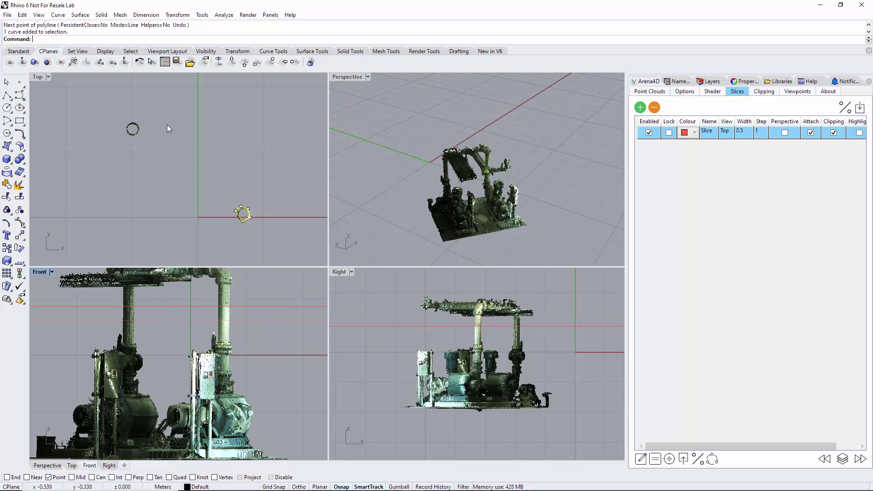
# Step: Draw a polyline over the sliced ring of the second vertical pipe in the Top view
pyautogui.click(8, 96)
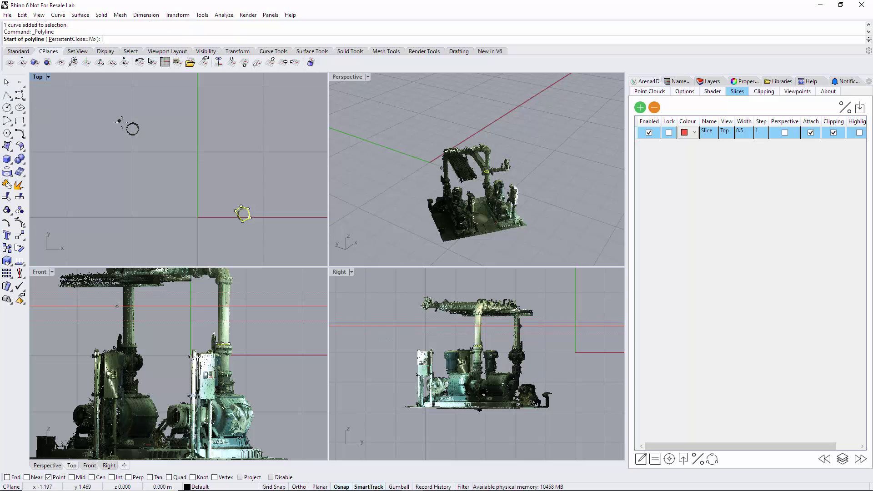
pyautogui.scroll(4, 130, 130)
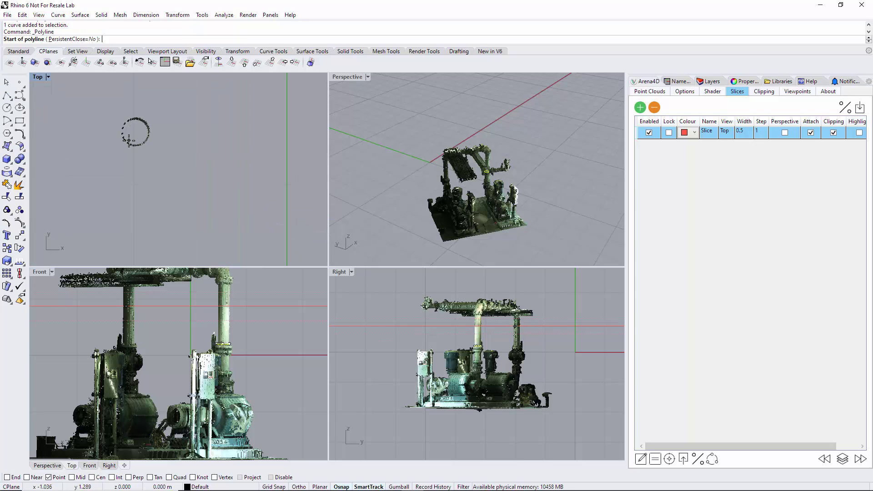
pyautogui.click(128, 144)
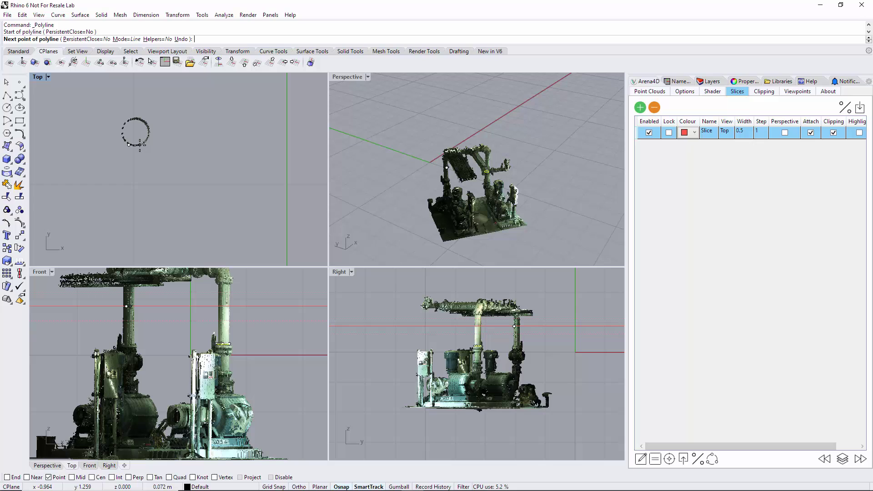
pyautogui.click(149, 133)
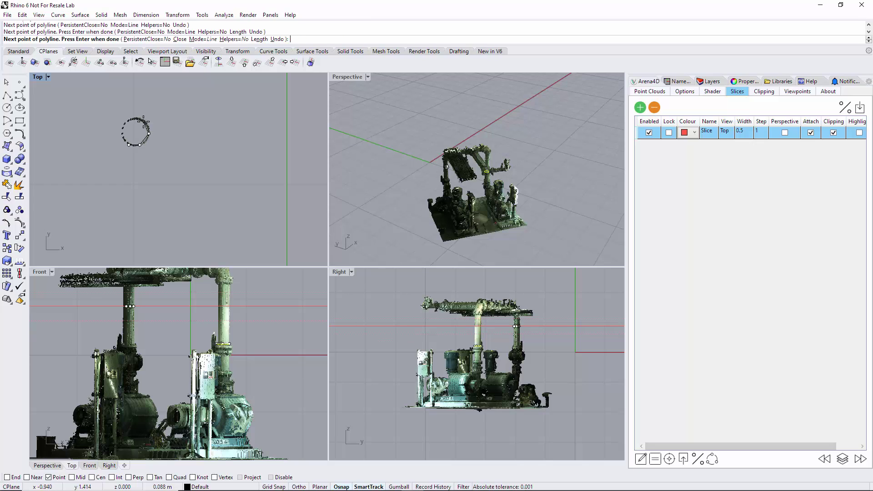
pyautogui.click(143, 122)
pyautogui.click(135, 119)
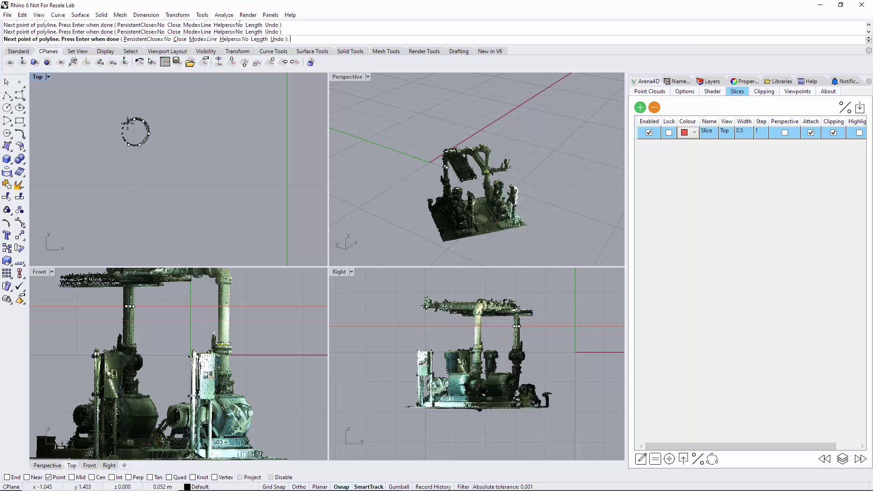
pyautogui.press('Return')
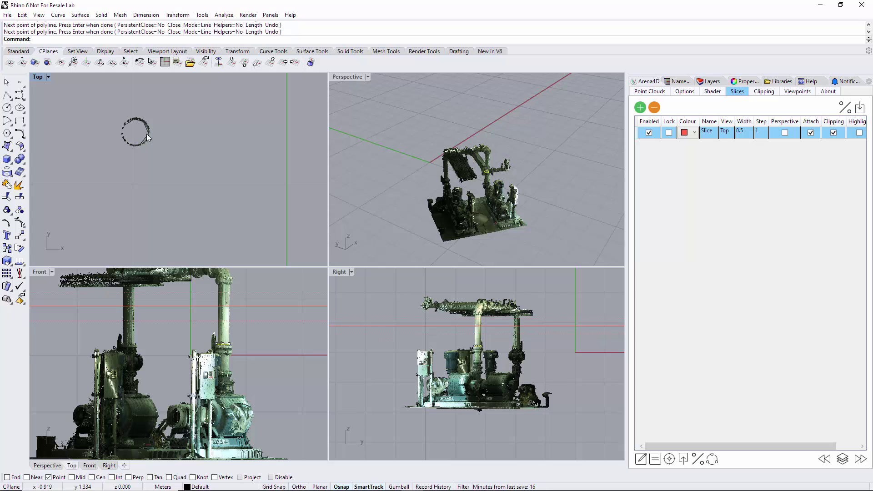
# Step: Select the polylines drawn on both pipes in the Top view to examine their heights in the other views
pyautogui.click(148, 134)
pyautogui.scroll(-4, 222, 171)
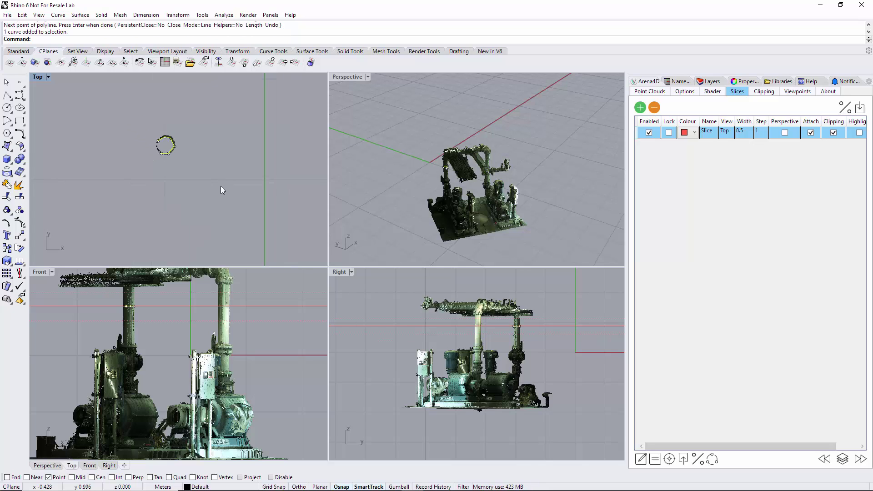
pyautogui.moveTo(245, 223); pyautogui.dragTo(213, 213, button='right')
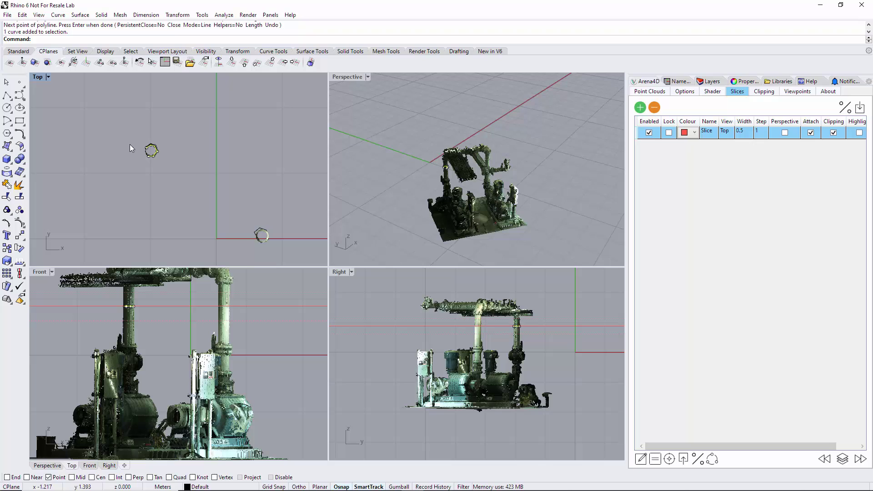
pyautogui.moveTo(307, 253); pyautogui.dragTo(307, 253)
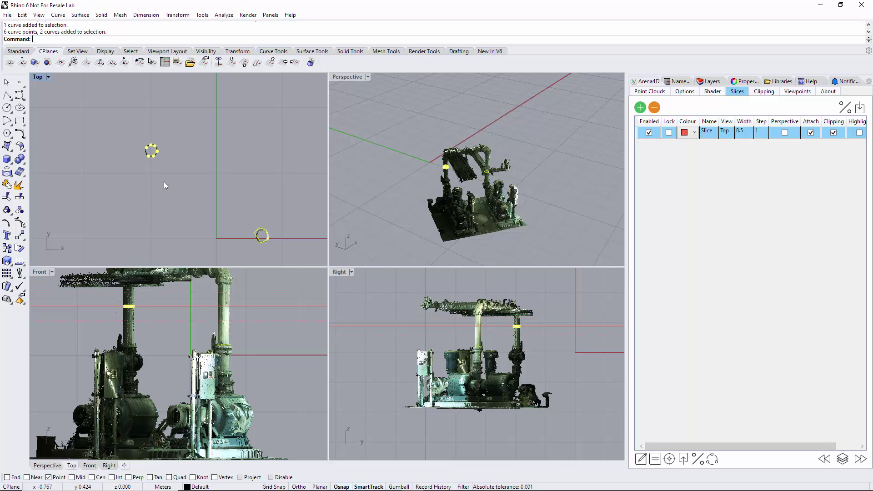
# Step: Disable the slice's Attach option, lower the slice below the second pipe's polyline in the Front view, and clear the selection
pyautogui.click(812, 132)
pyautogui.click(177, 314)
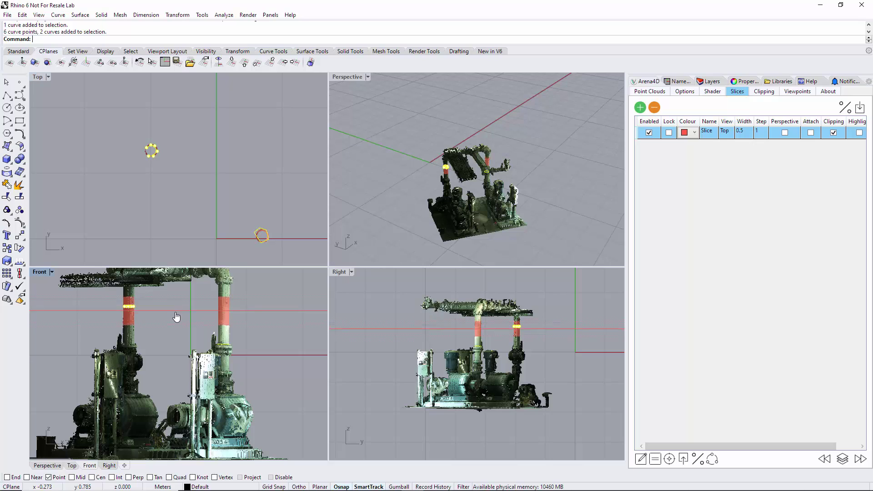
pyautogui.moveTo(176, 313); pyautogui.dragTo(176, 328)
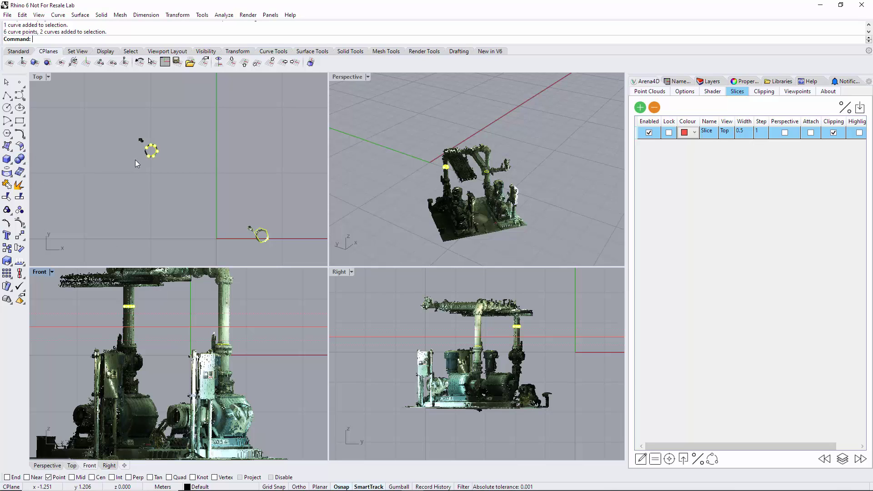
pyautogui.click(163, 162)
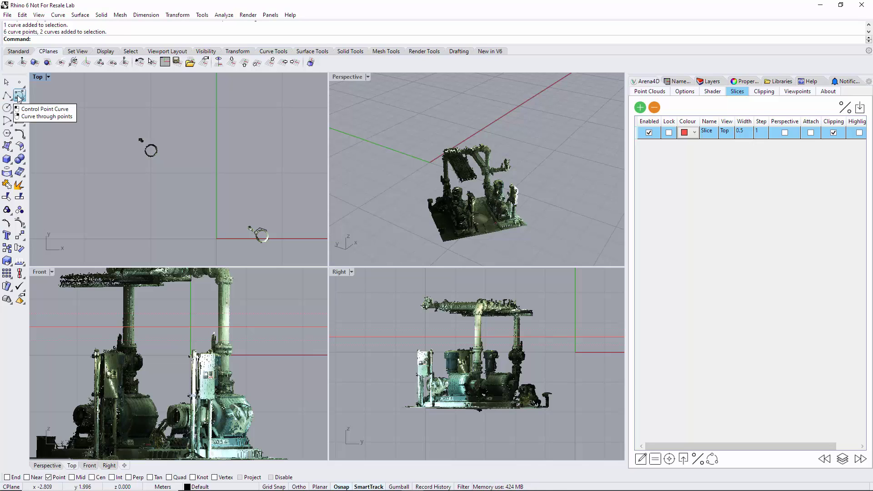
# Step: Draw another polyline over the second pipe's ring in the Top view with the slice's Attach option off
pyautogui.click(7, 96)
pyautogui.scroll(6, 151, 157)
pyautogui.click(154, 157)
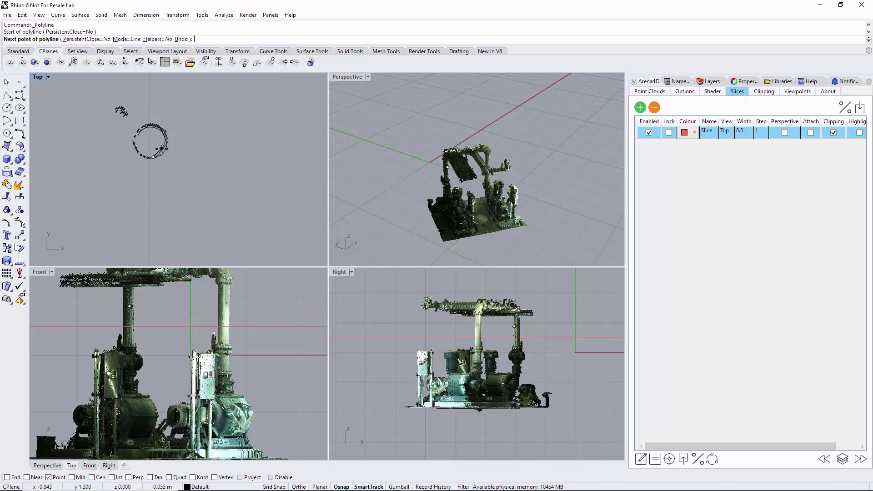
pyautogui.click(167, 148)
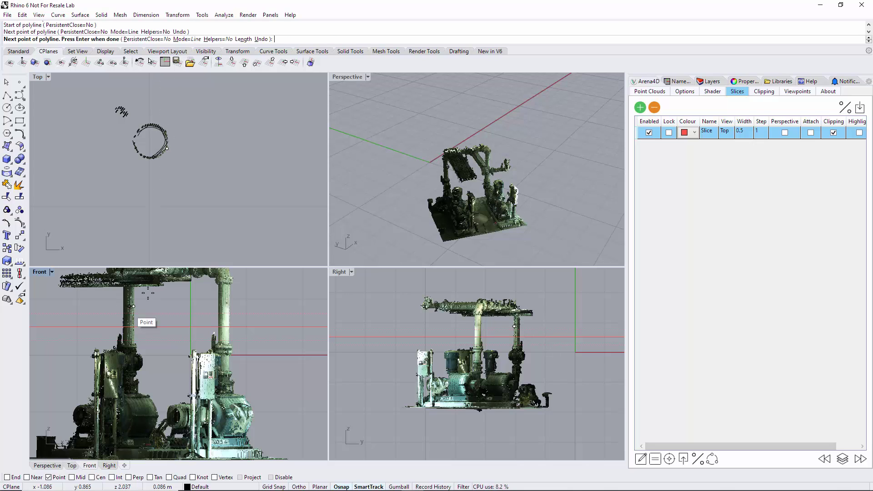
pyautogui.click(165, 132)
pyautogui.click(160, 127)
pyautogui.click(147, 125)
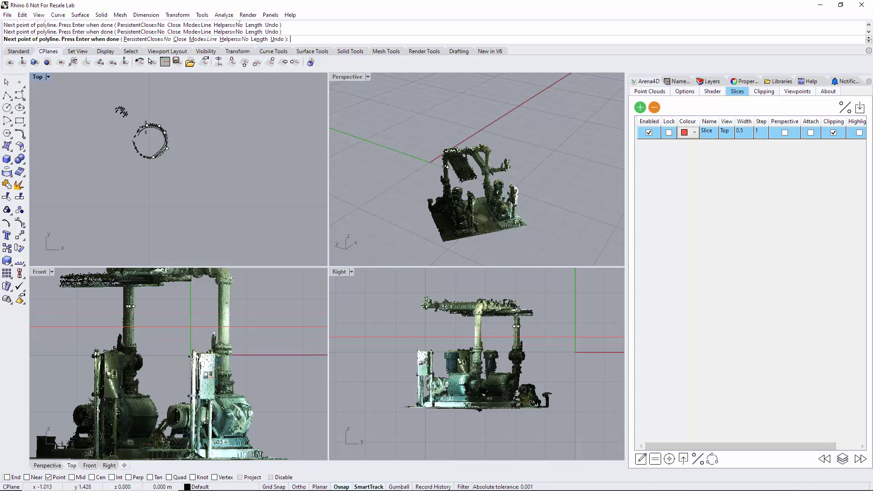
pyautogui.click(134, 143)
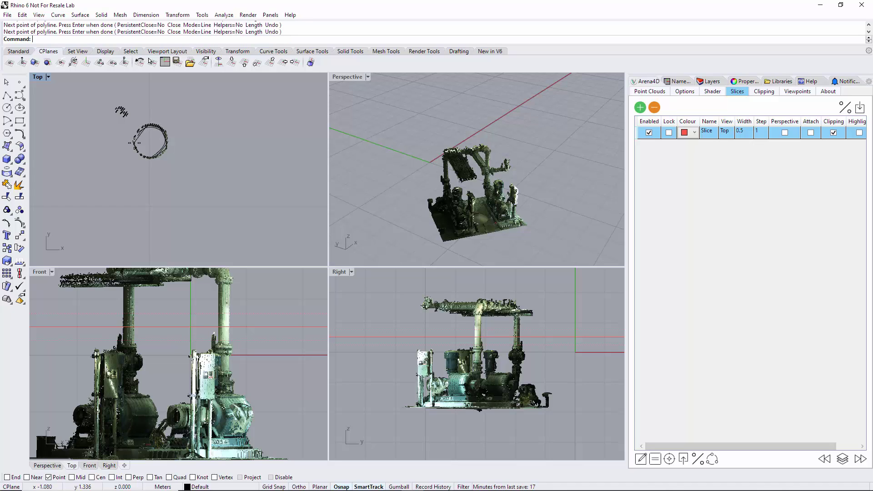
# Step: Select the unattached polyline and move the slice down to the pump bodies and back up to the vertical pipes
pyautogui.click(152, 128)
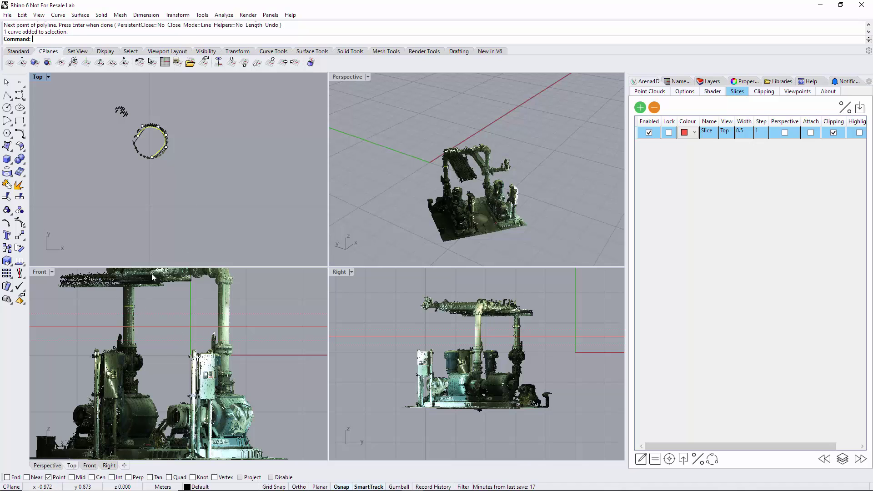
pyautogui.moveTo(182, 332); pyautogui.dragTo(107, 390)
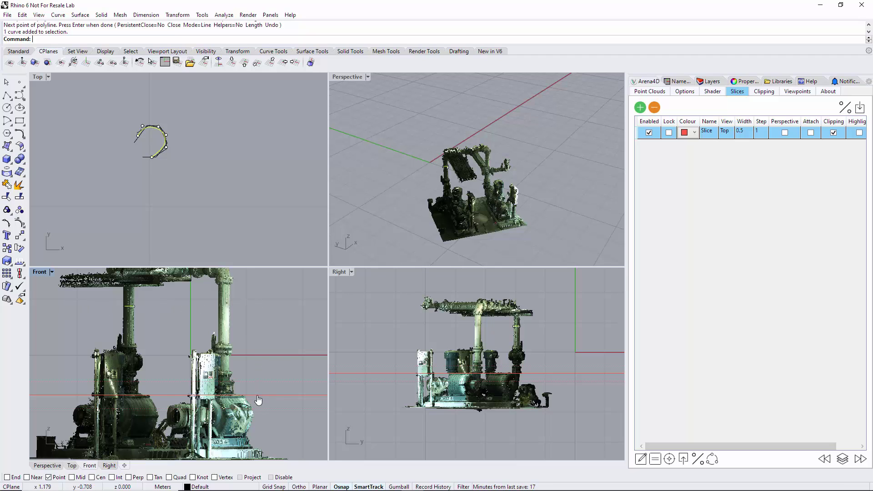
pyautogui.moveTo(258, 401); pyautogui.dragTo(256, 332)
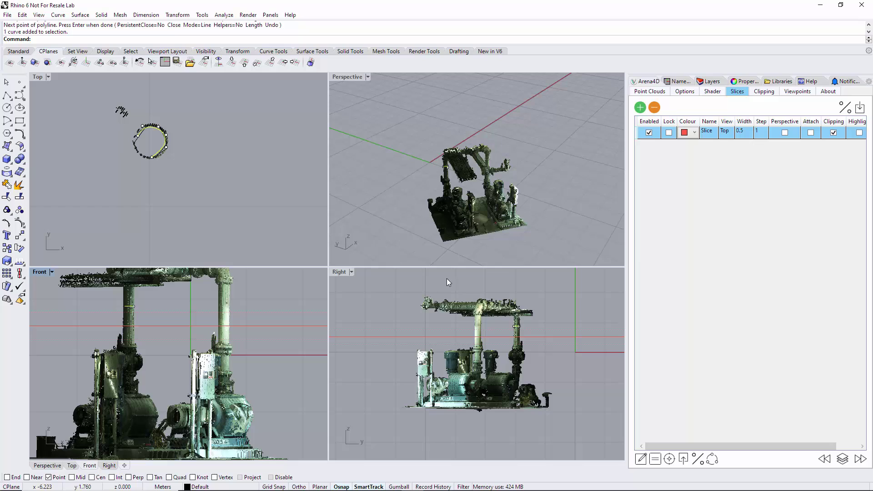
# Step: Enable the slice's Attach option again and delete all drawn curves
pyautogui.click(812, 132)
pyautogui.click(262, 197)
pyautogui.hotkey('ctrl', 'a')
pyautogui.press('Delete')
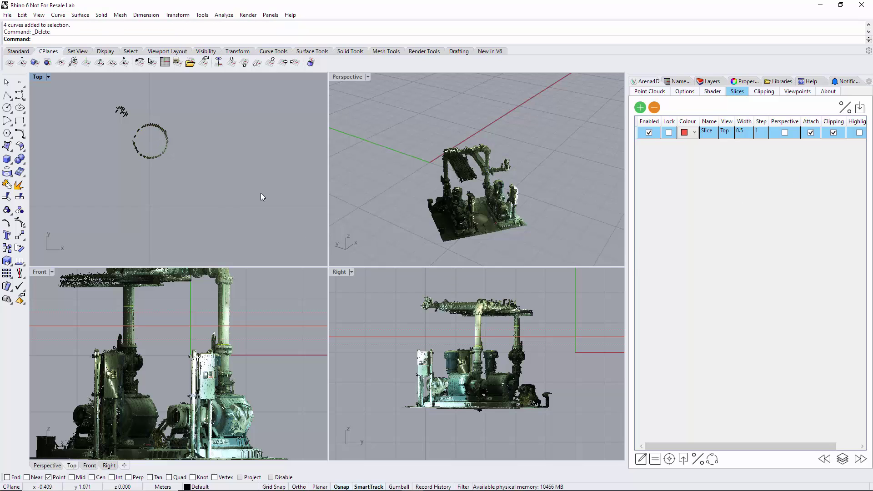
pyautogui.scroll(-5, 224, 200)
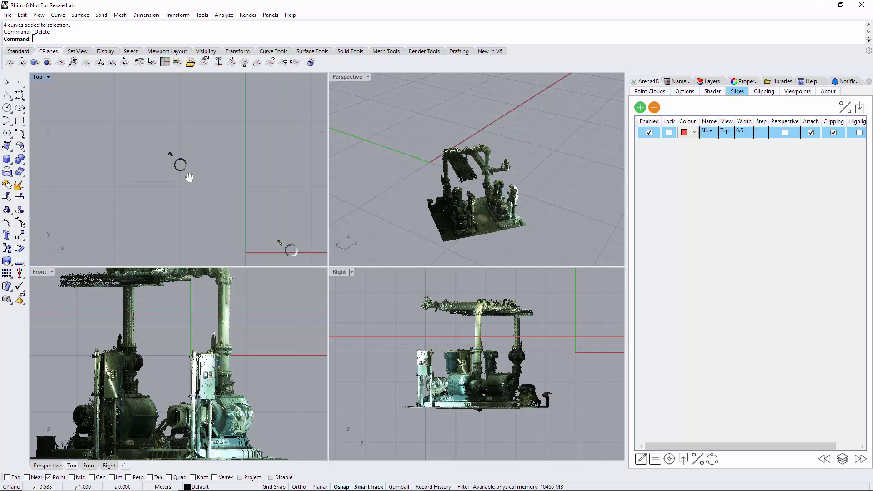
pyautogui.moveTo(189, 178); pyautogui.dragTo(181, 172, button='right')
pyautogui.hotkey('ctrl', 'a')
pyautogui.press('Delete')
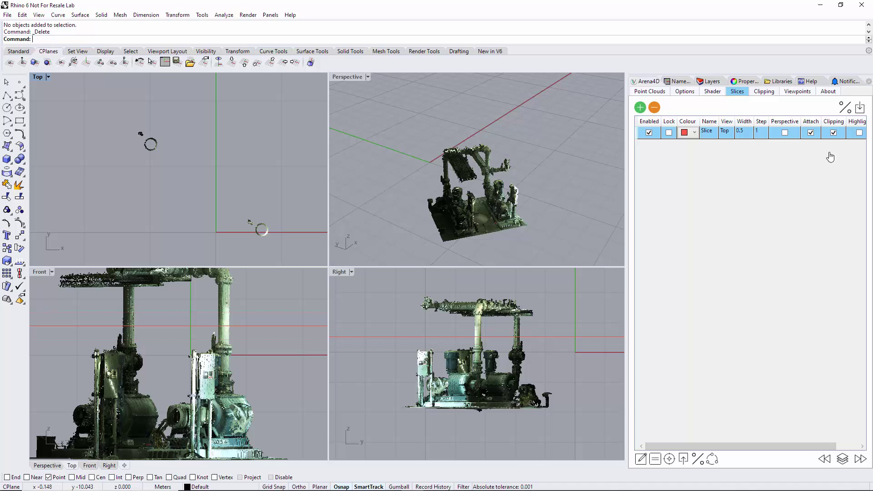
# Step: Draw a solid box in front of the pump pipes, picking its base corners in the Front view and its height in Perspective
pyautogui.moveTo(773, 447); pyautogui.dragTo(795, 447)
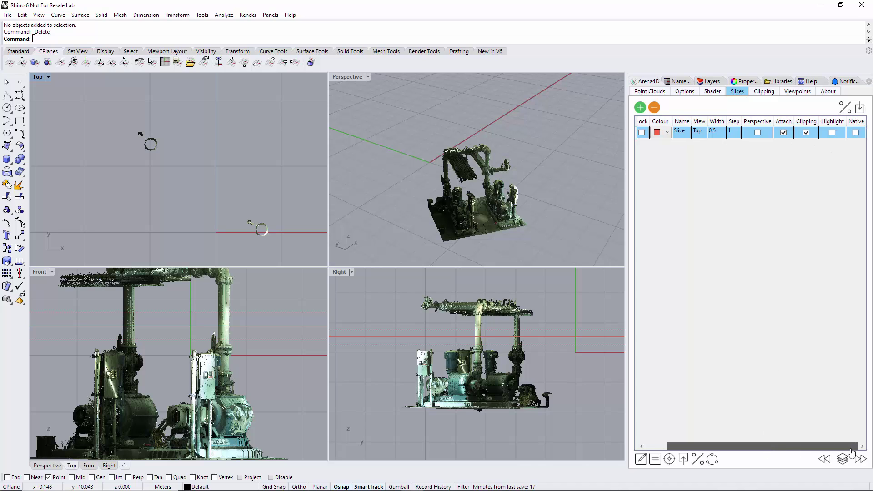
pyautogui.click(7, 160)
pyautogui.click(56, 355)
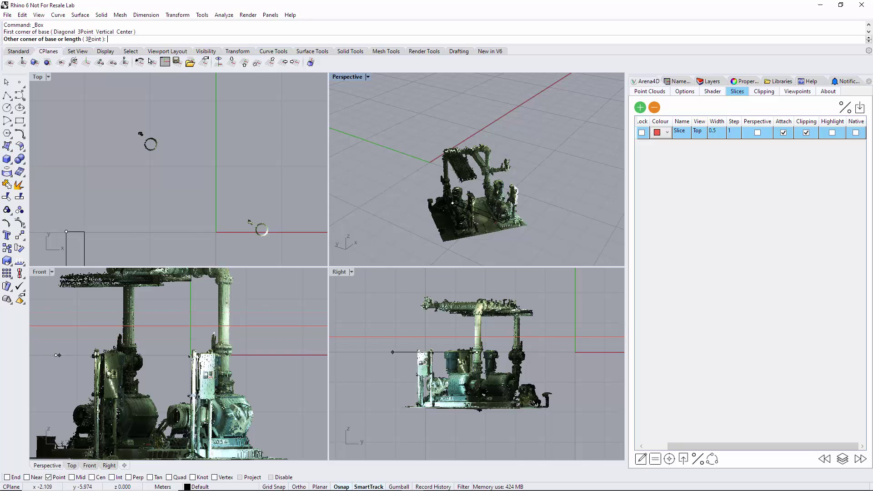
pyautogui.click(171, 269)
pyautogui.click(491, 136)
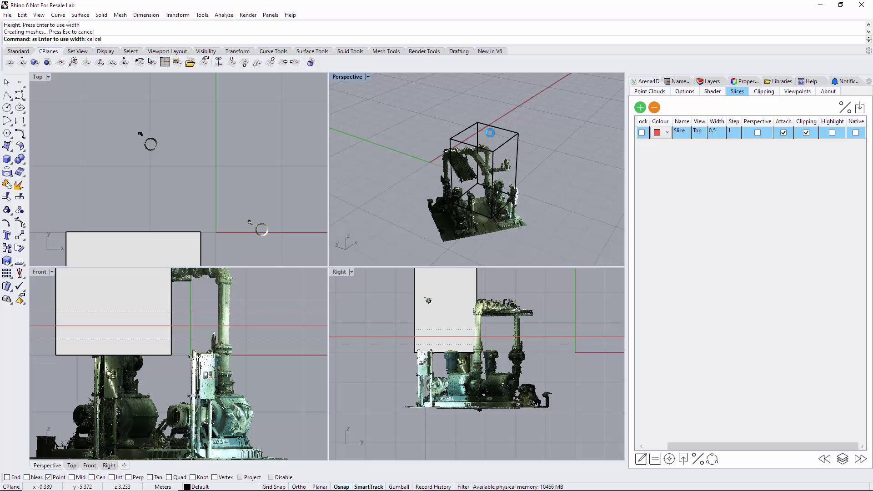
# Step: Move the box in the Top and Front views so it overlaps the first pump's pipework and crosses the slice
pyautogui.moveTo(198, 199); pyautogui.dragTo(226, 146, button='right')
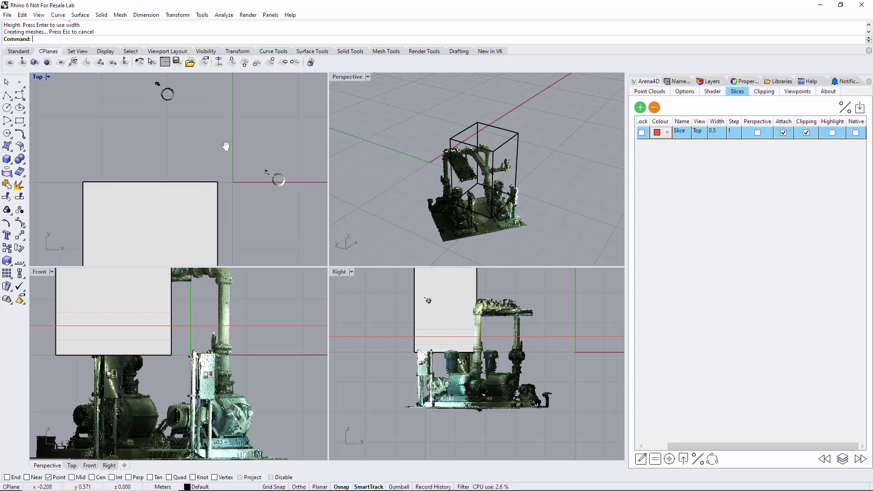
pyautogui.moveTo(169, 208); pyautogui.dragTo(224, 107)
pyautogui.moveTo(168, 294); pyautogui.dragTo(169, 344)
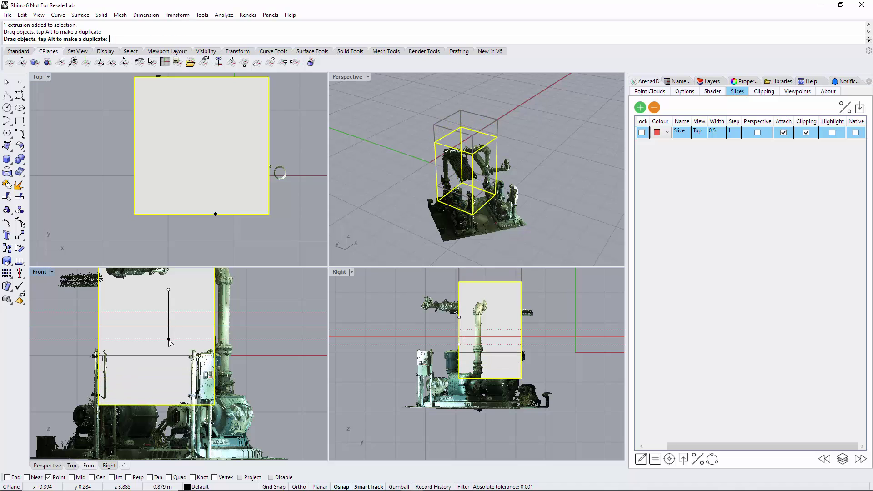
pyautogui.moveTo(246, 218); pyautogui.dragTo(247, 242, button='right')
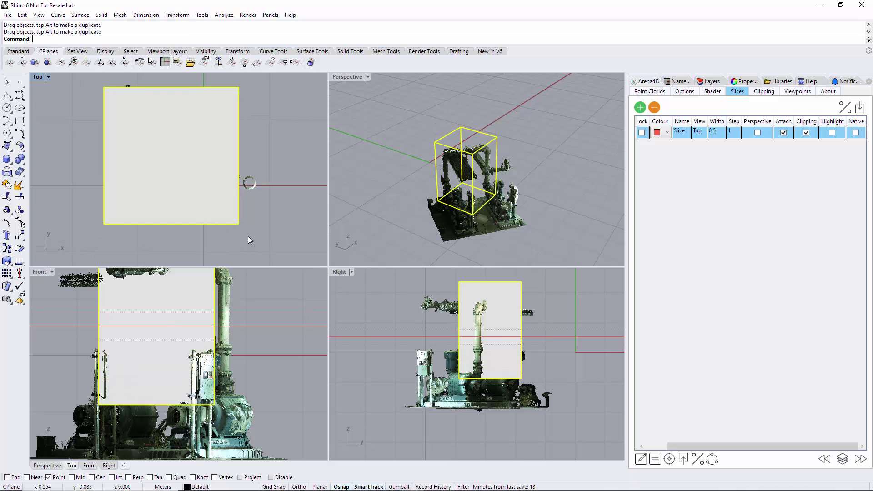
# Step: Enable the slice's Native option and set the Perspective viewport's display mode to Shaded
pyautogui.click(856, 134)
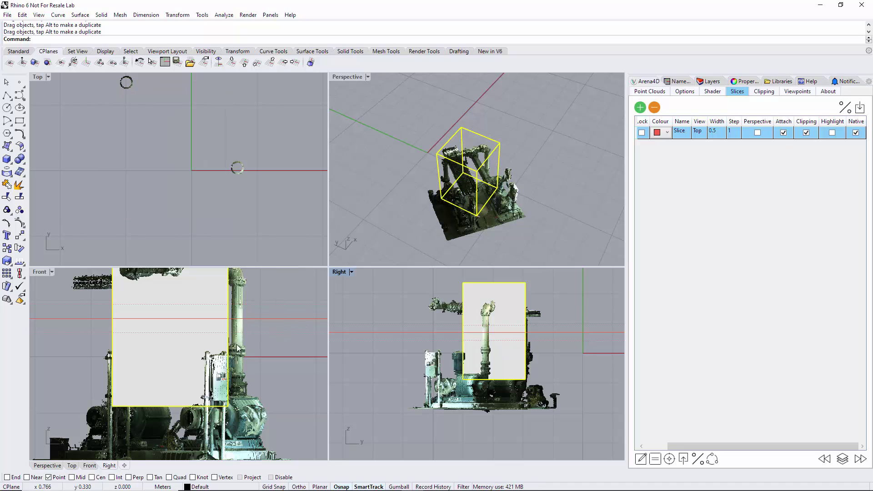
pyautogui.scroll(-4, 251, 345)
pyautogui.moveTo(277, 302); pyautogui.dragTo(251, 325, button='right')
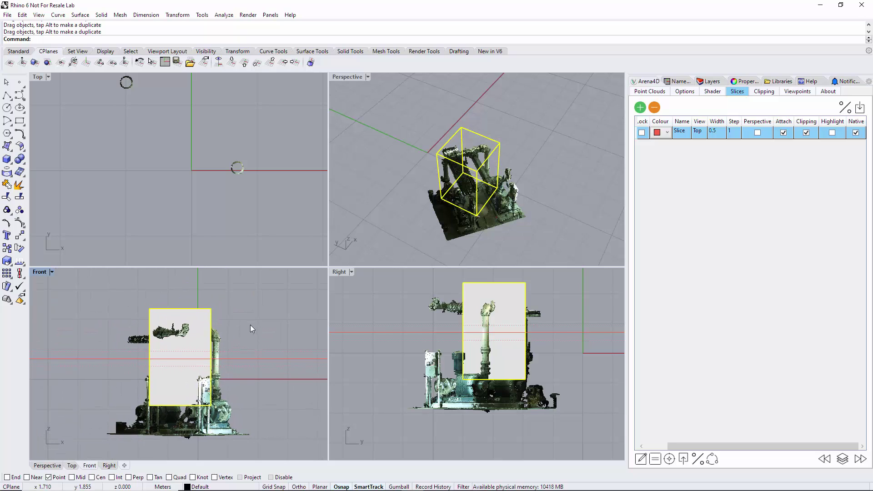
pyautogui.click(368, 76)
pyautogui.click(367, 112)
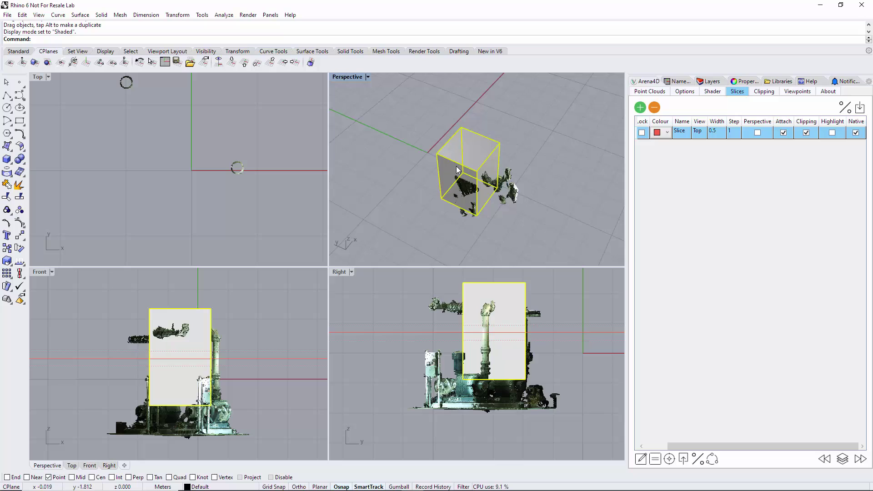
# Step: Enable the slice's Perspective option and move the slice up and down through the box in the Front view
pyautogui.click(757, 132)
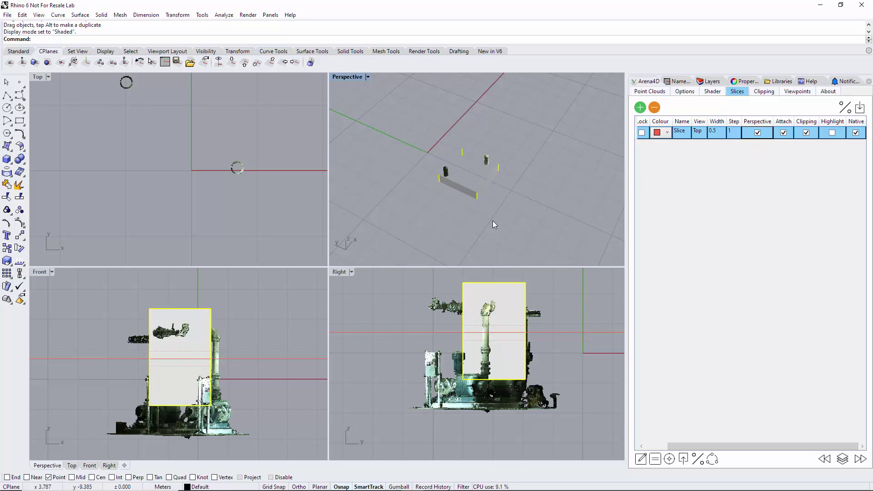
pyautogui.moveTo(260, 365); pyautogui.dragTo(258, 349)
pyautogui.moveTo(258, 345); pyautogui.dragTo(255, 376)
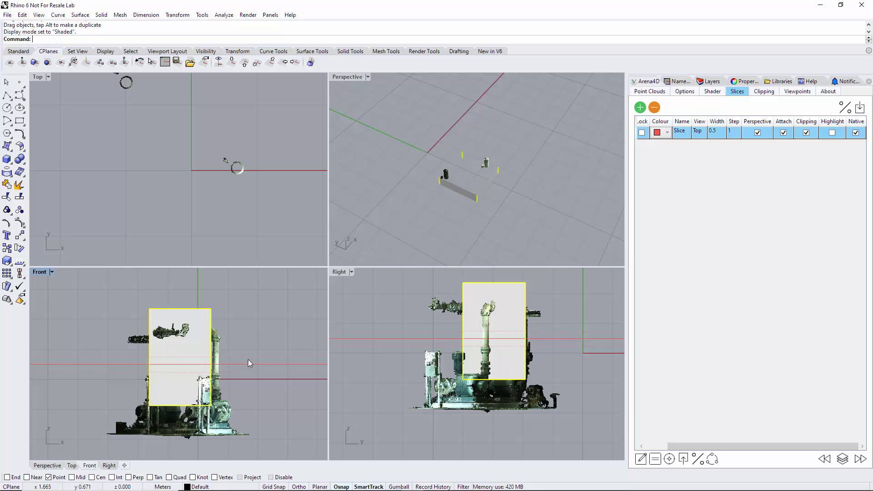
pyautogui.moveTo(249, 370)
pyautogui.mouseDown()
pyautogui.moveTo(250, 351)
pyautogui.moveTo(249, 360)
pyautogui.mouseUp()
# Step: Raise the slice to the lower edge of the horizontal pipework in the Front view and disable its Native option
pyautogui.moveTo(496, 227); pyautogui.dragTo(500, 210, button='right')
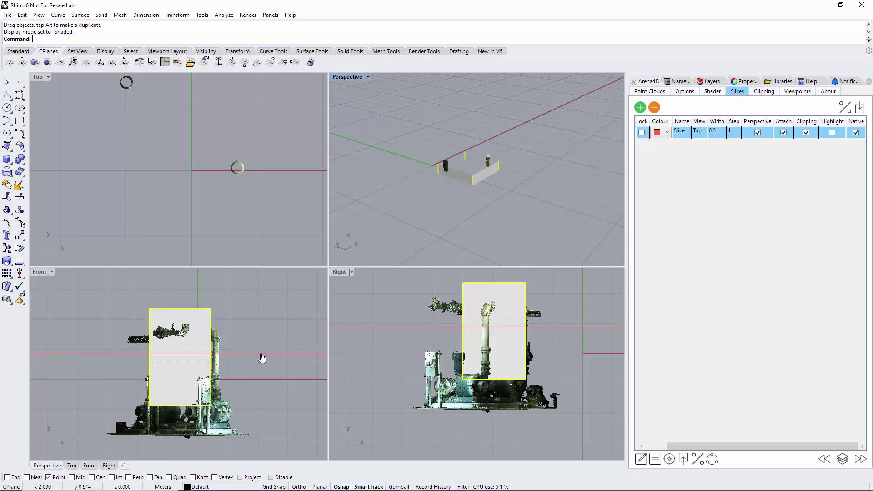
pyautogui.moveTo(262, 359); pyautogui.dragTo(260, 355)
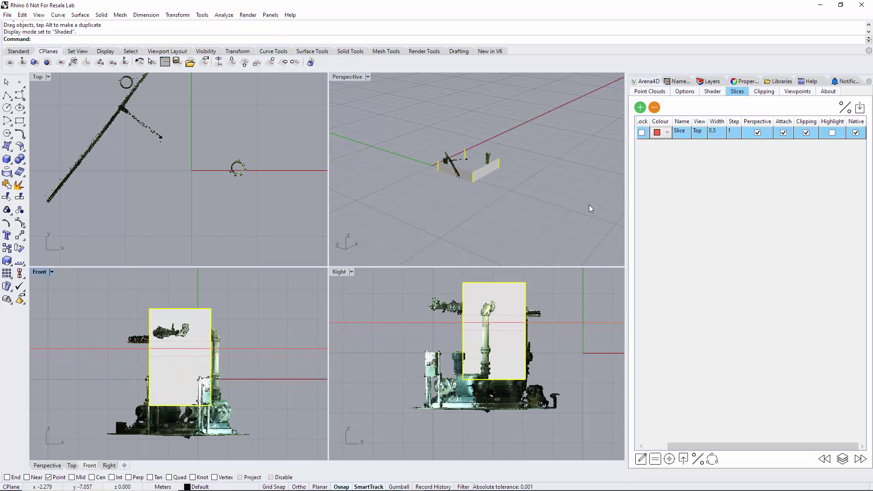
pyautogui.click(856, 133)
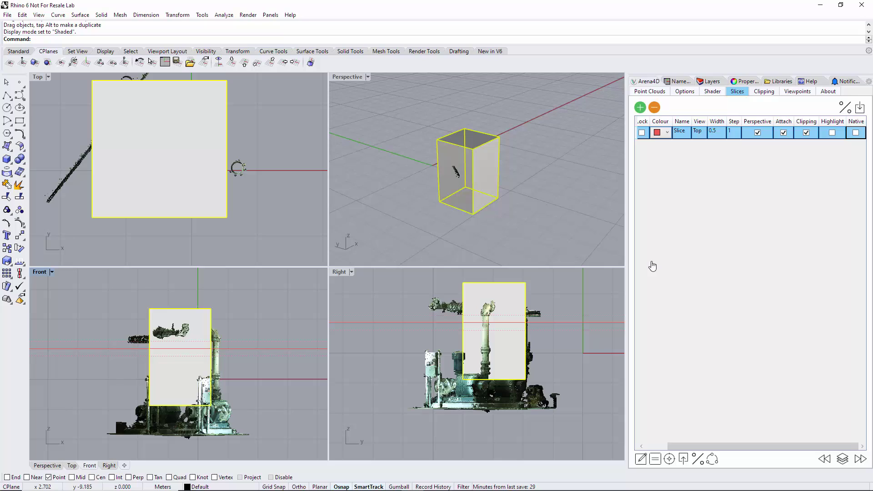